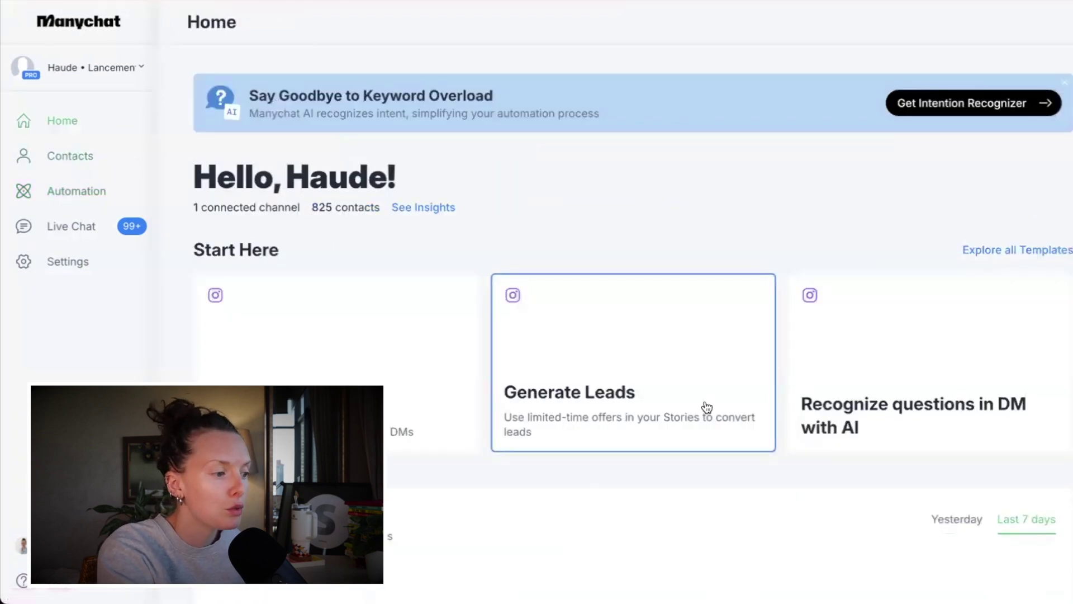
Step: Open the automations overview and review the list of existing comment-triggered automations
scroll(702, 407, "down", 3)
scroll(703, 400, "up", 3)
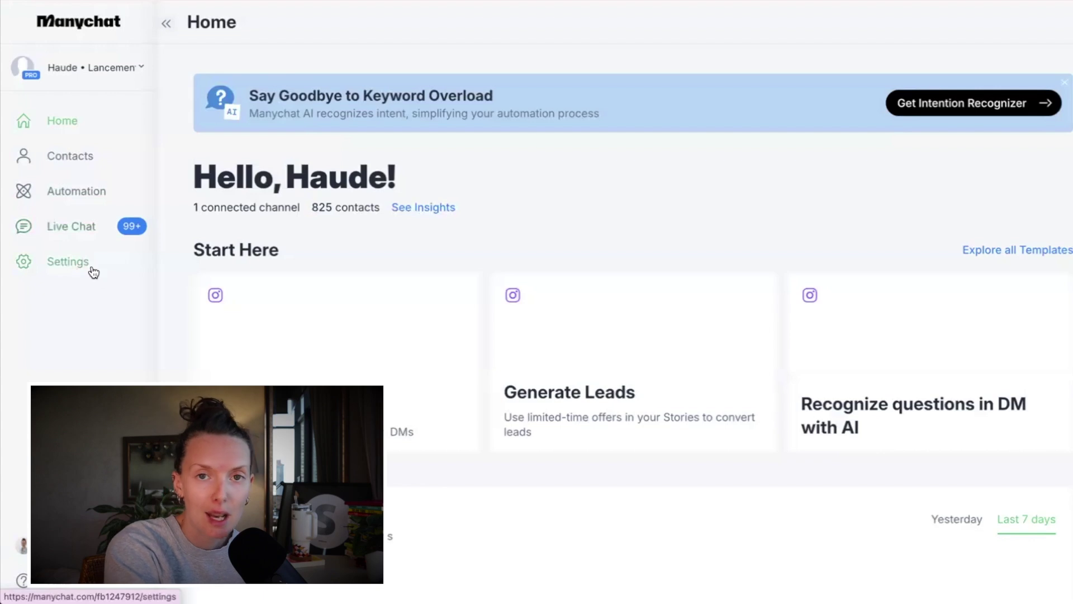
left_click(96, 191)
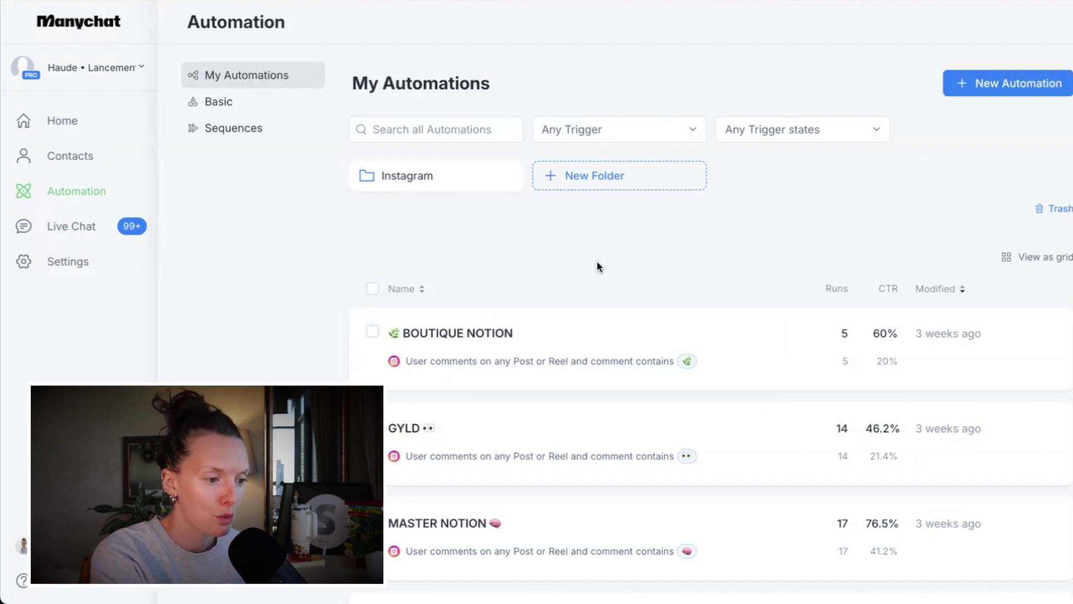
scroll(308, 348, "down", 3)
scroll(308, 347, "down", 4)
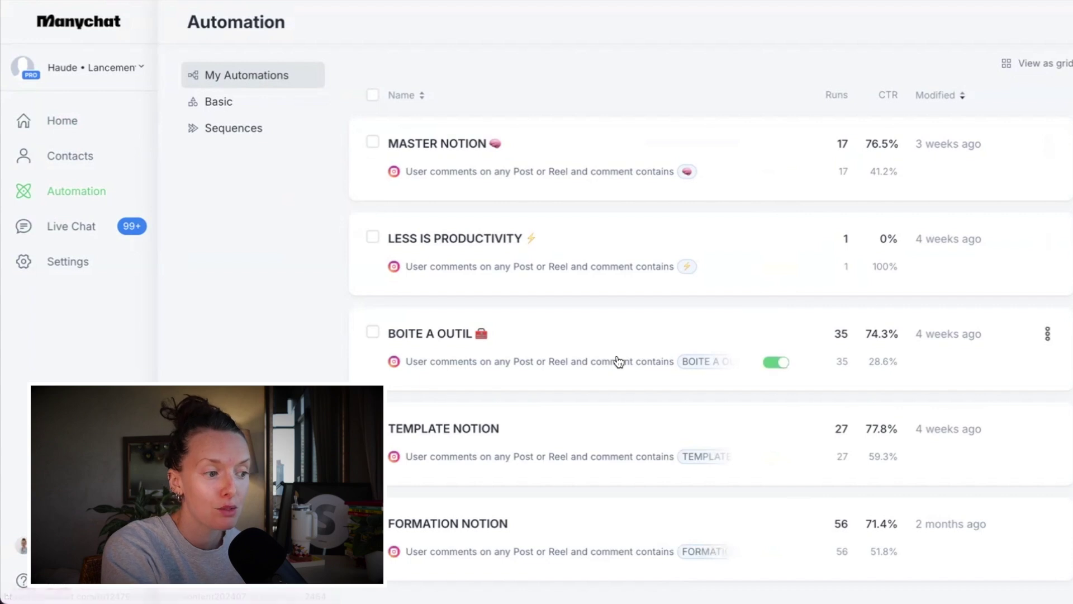
scroll(710, 358, "up", 5)
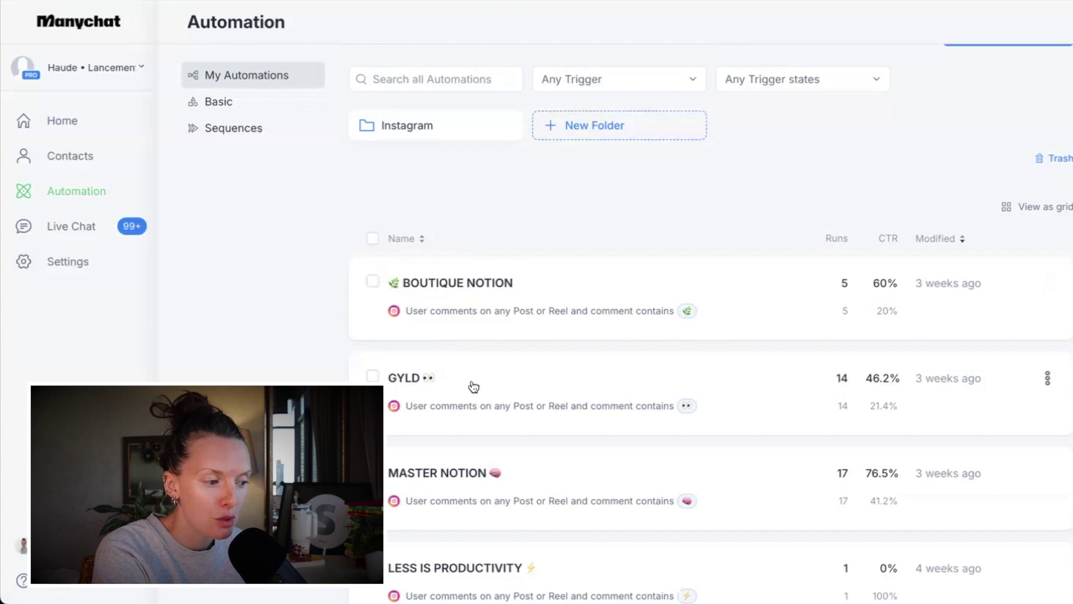
scroll(486, 383, "down", 1)
scroll(636, 407, "down", 1)
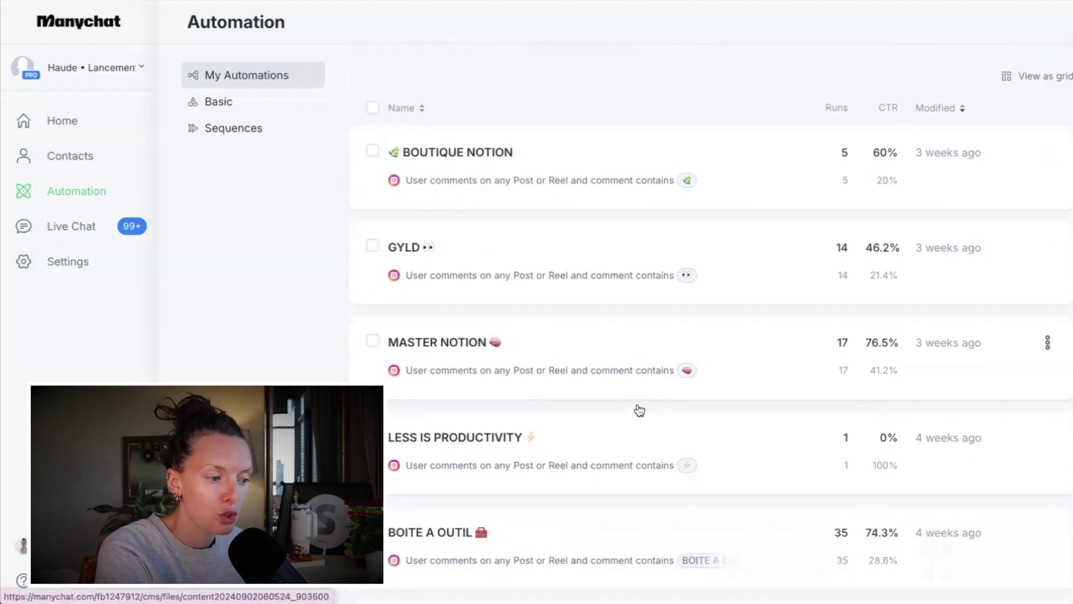
scroll(637, 405, "down", 3)
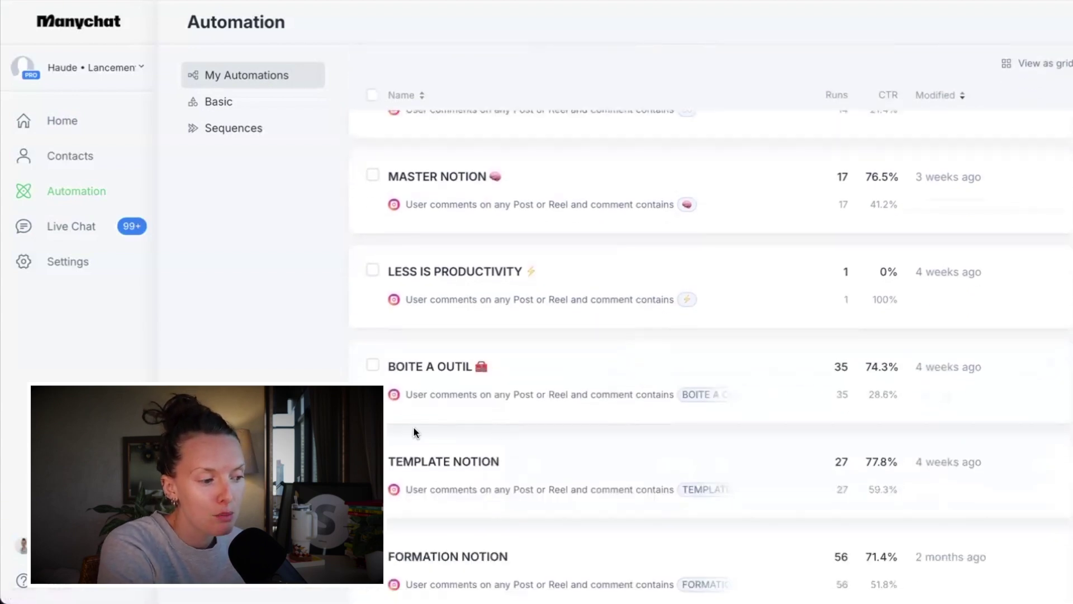
scroll(416, 434, "up", 5)
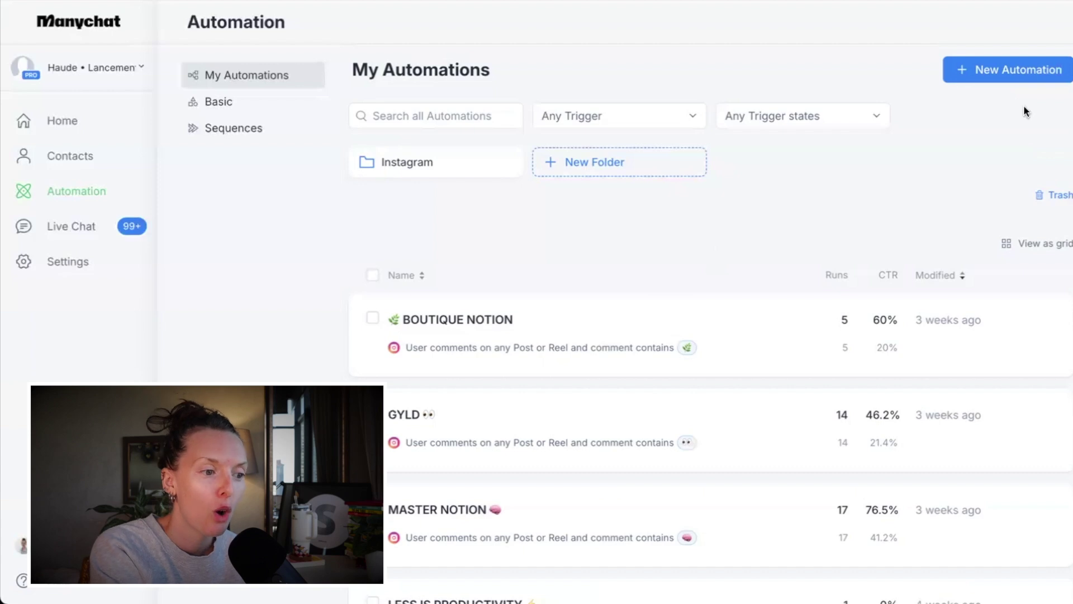
Step: Create a new automation and browse the ready-to-go Instagram templates
left_click(1024, 76)
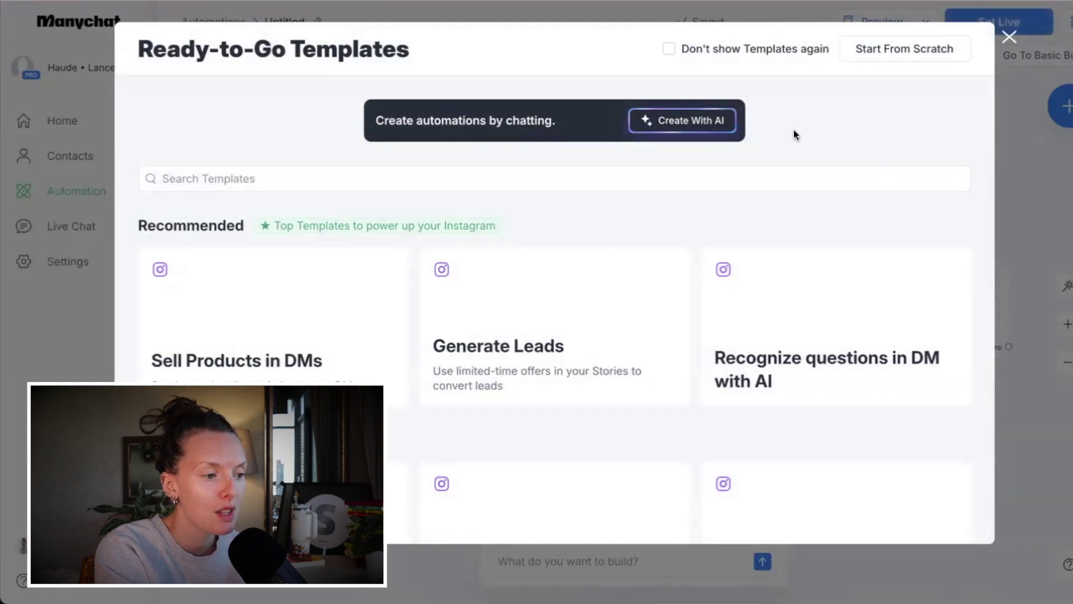
left_click(669, 49)
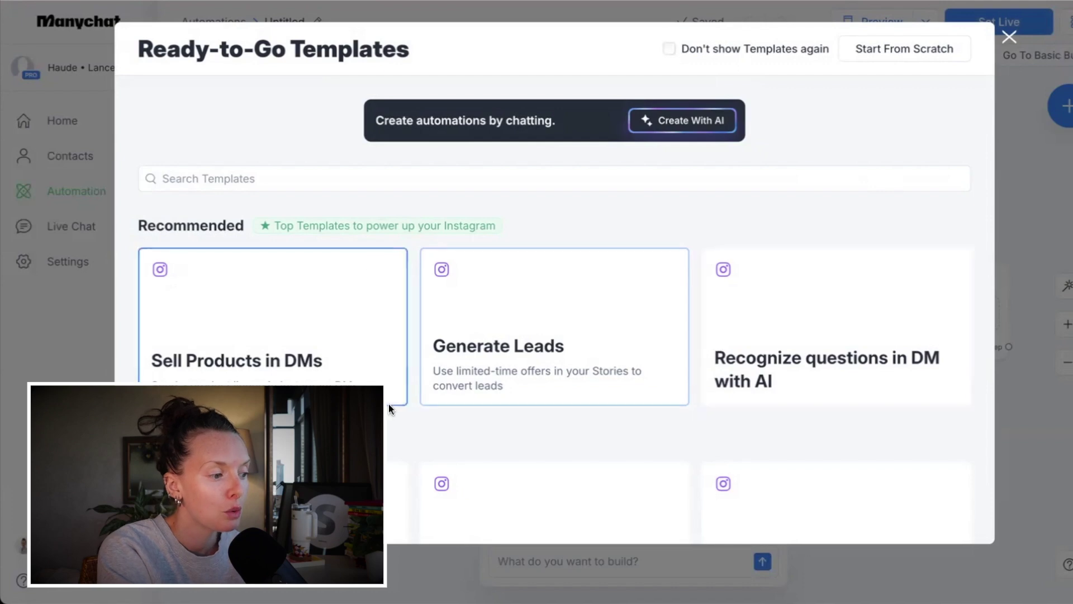
scroll(705, 414, "down", 5)
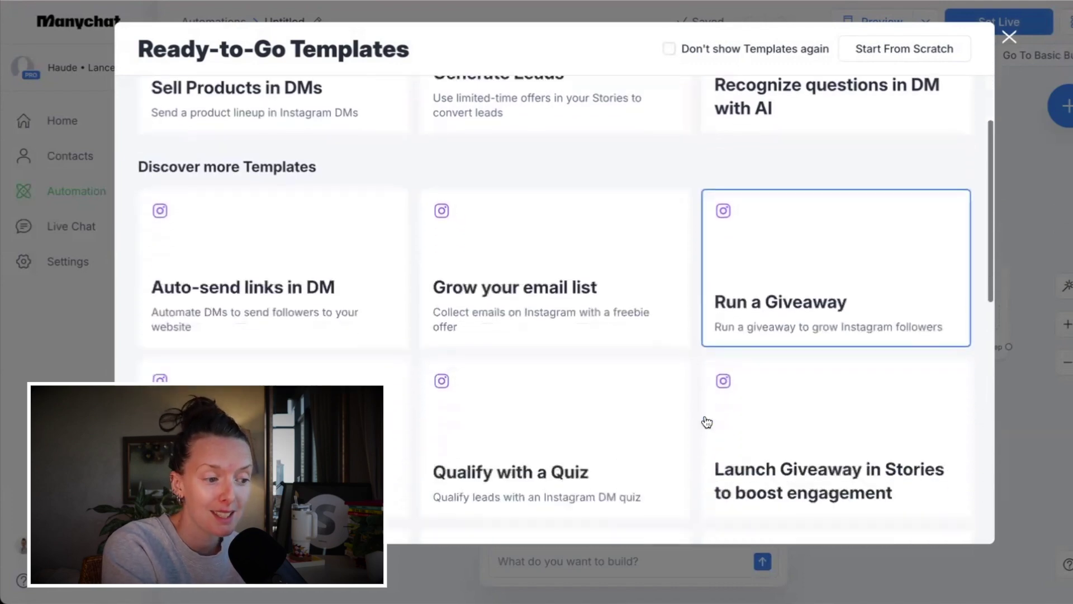
scroll(706, 422, "down", 5)
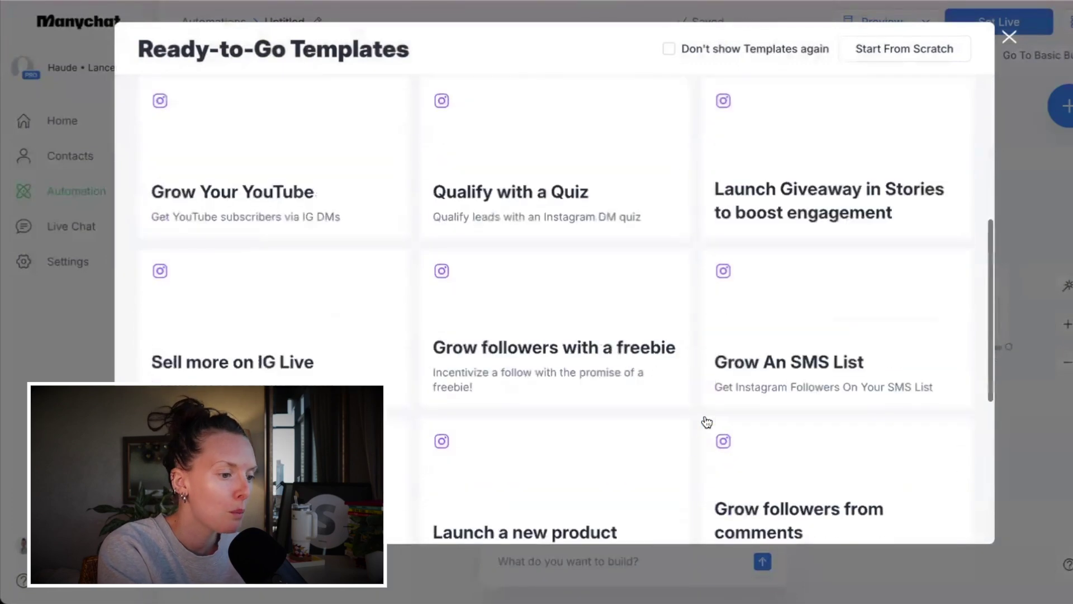
scroll(706, 421, "up", 10)
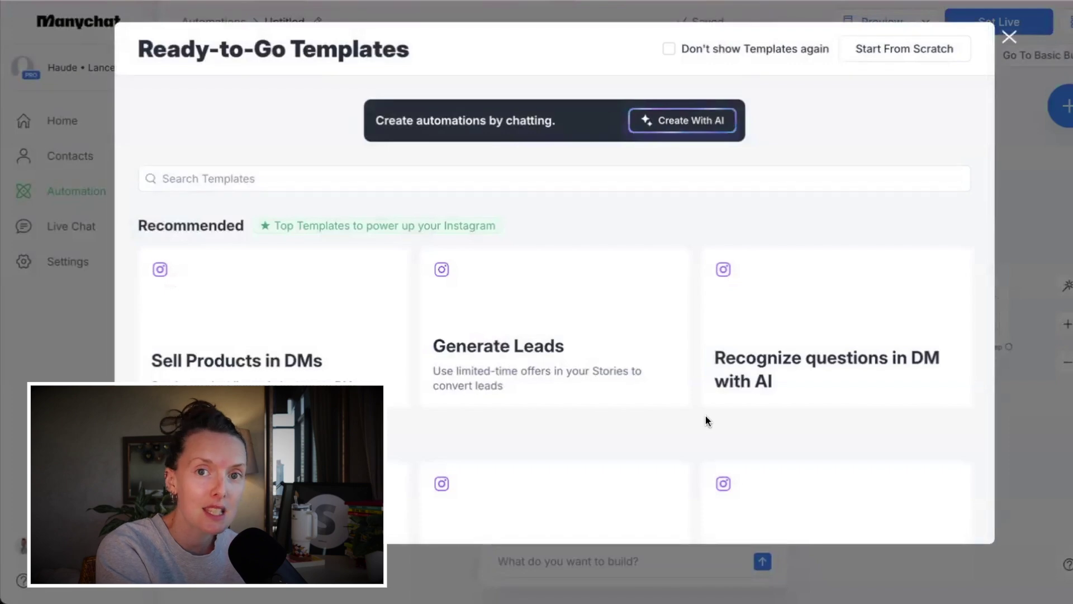
scroll(705, 414, "down", 15)
scroll(707, 422, "up", 10)
scroll(707, 422, "up", 5)
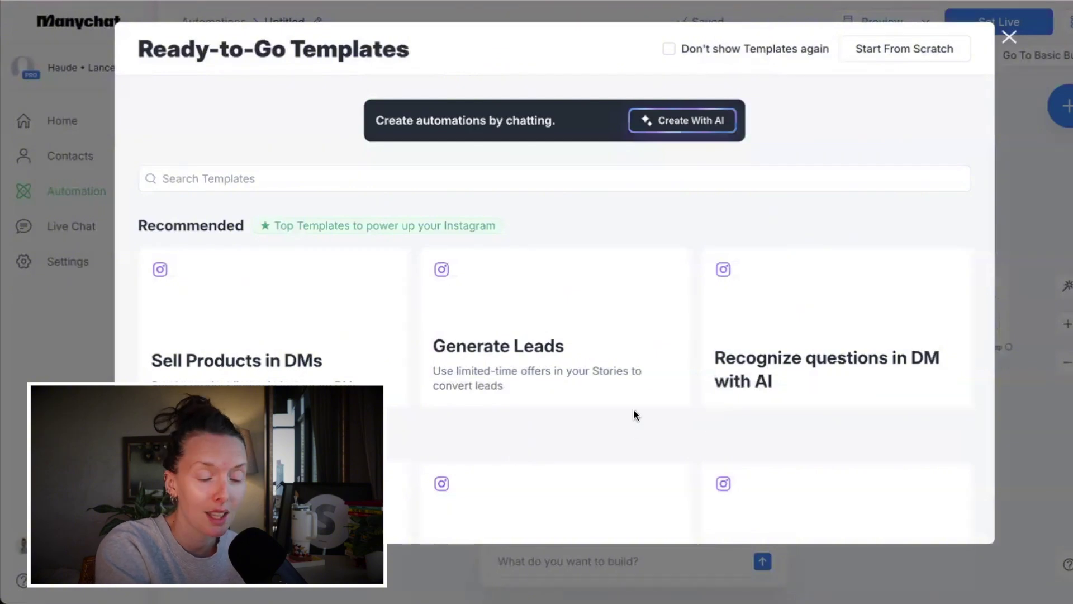
scroll(666, 415, "down", 5)
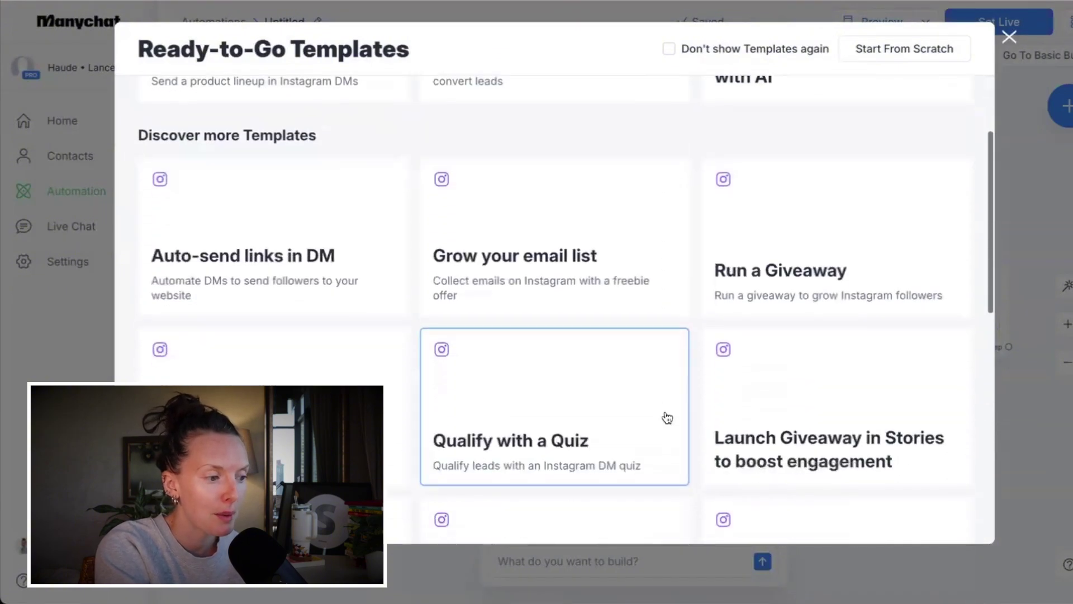
scroll(615, 313, "down", 6)
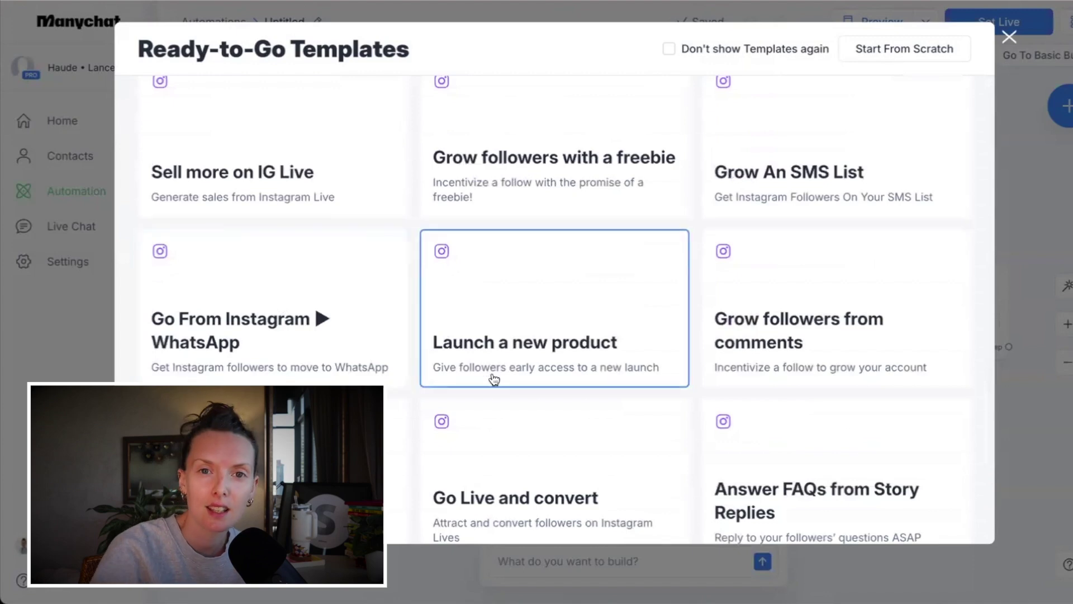
scroll(494, 379, "up", 10)
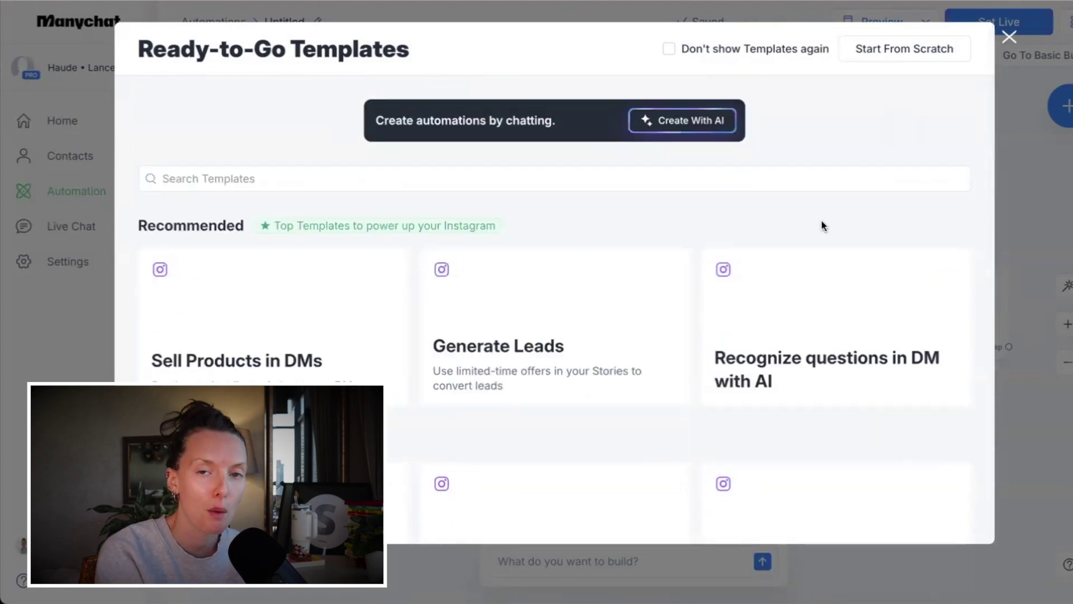
Step: Start the automation from scratch and add the trigger for users commenting on a Post or Reel
left_click(898, 59)
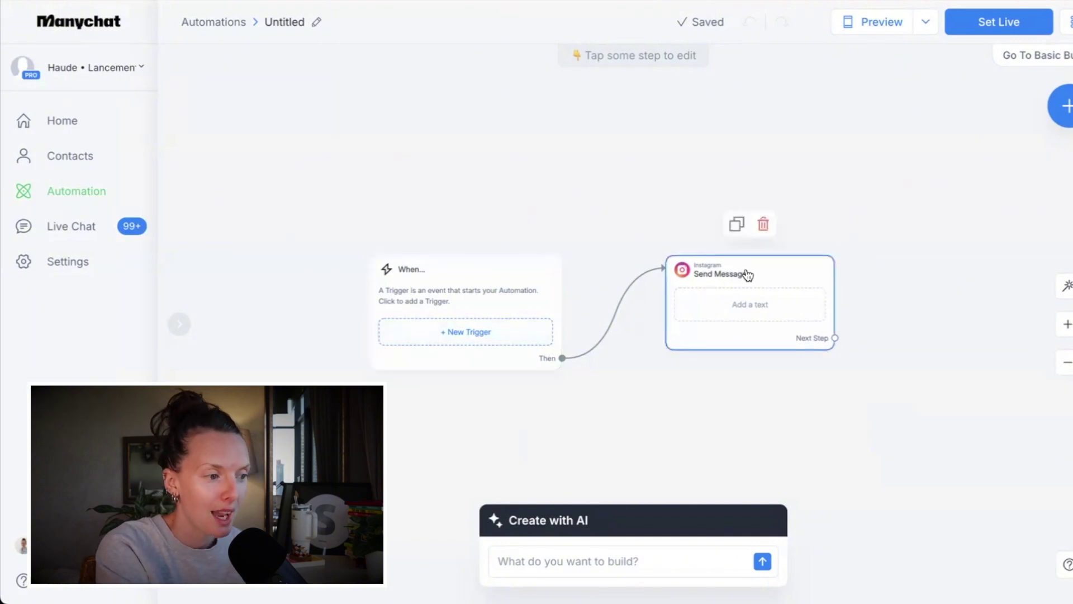
left_click(463, 334)
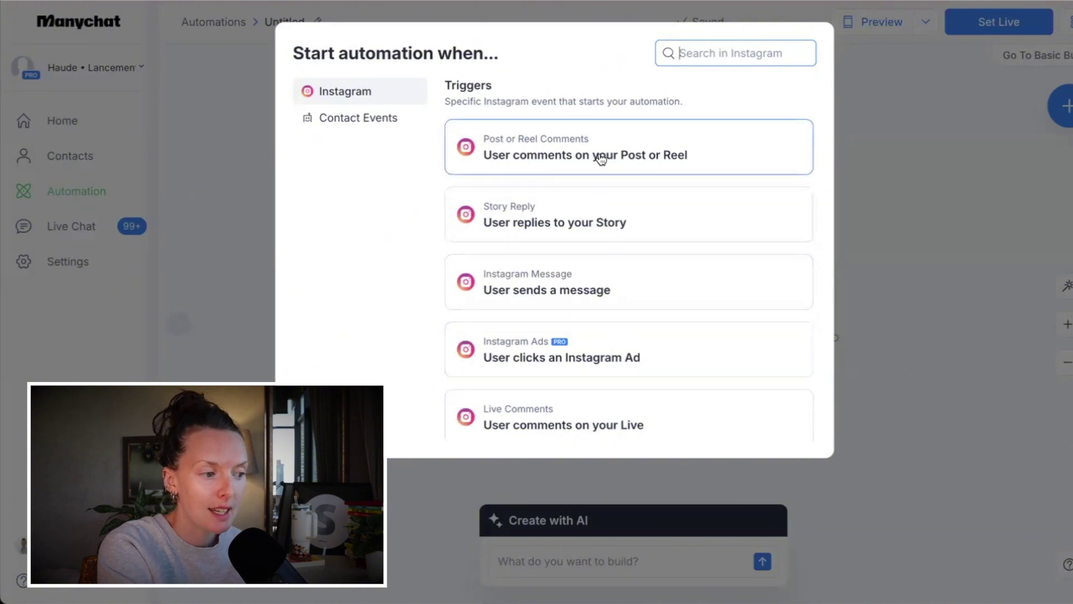
scroll(646, 220, "down", 1)
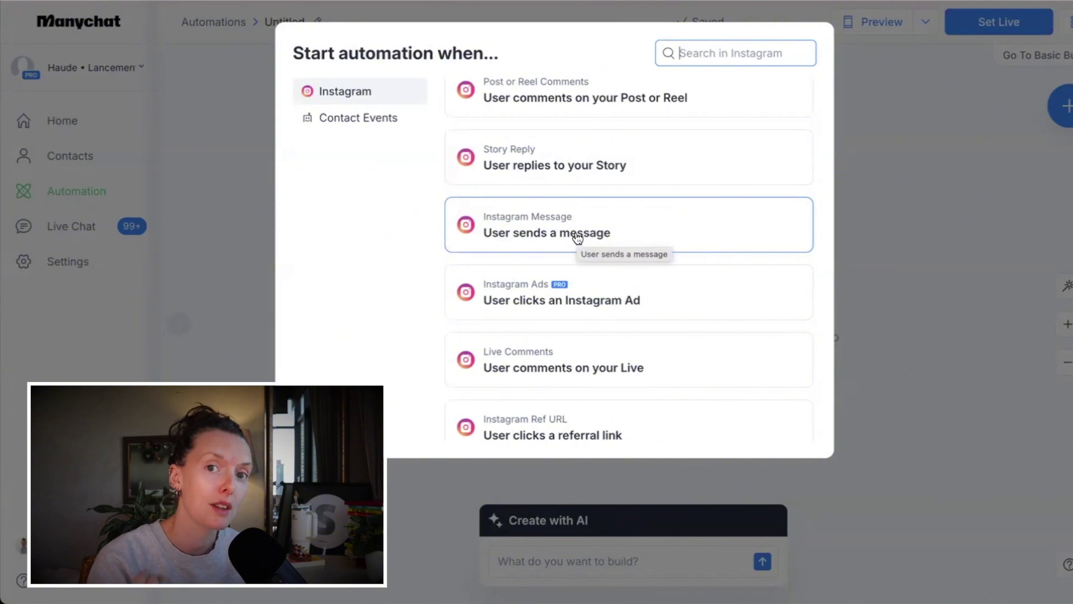
scroll(593, 282, "down", 1)
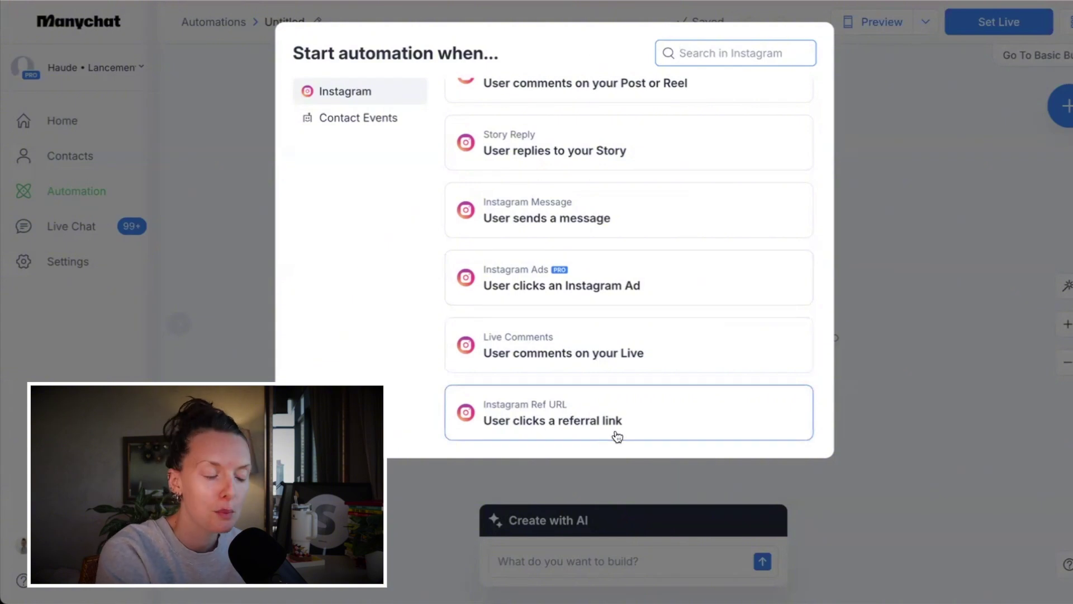
scroll(617, 436, "up", 2)
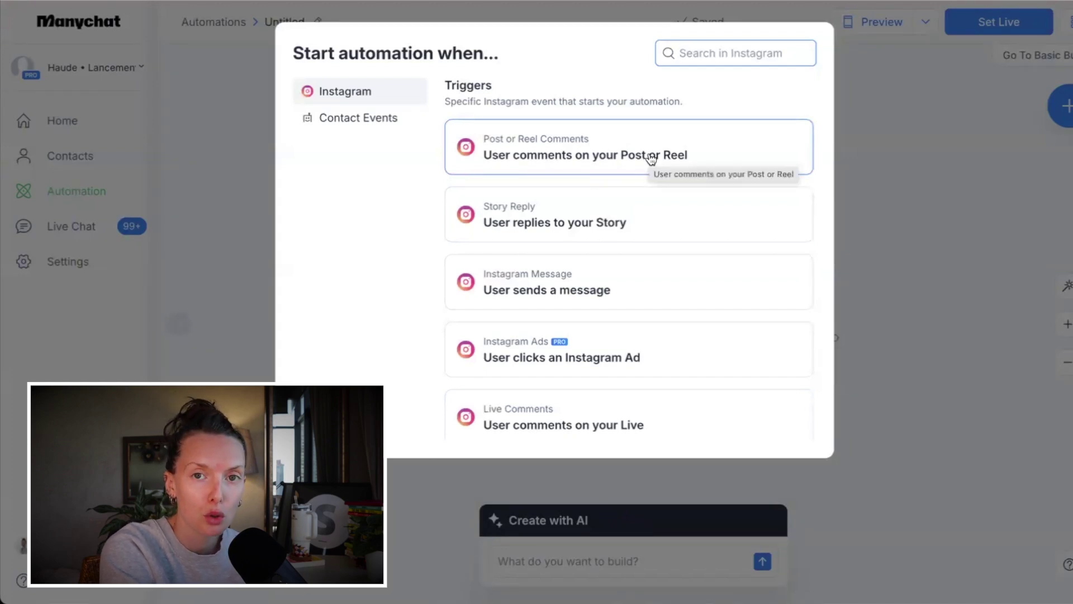
key("Escape")
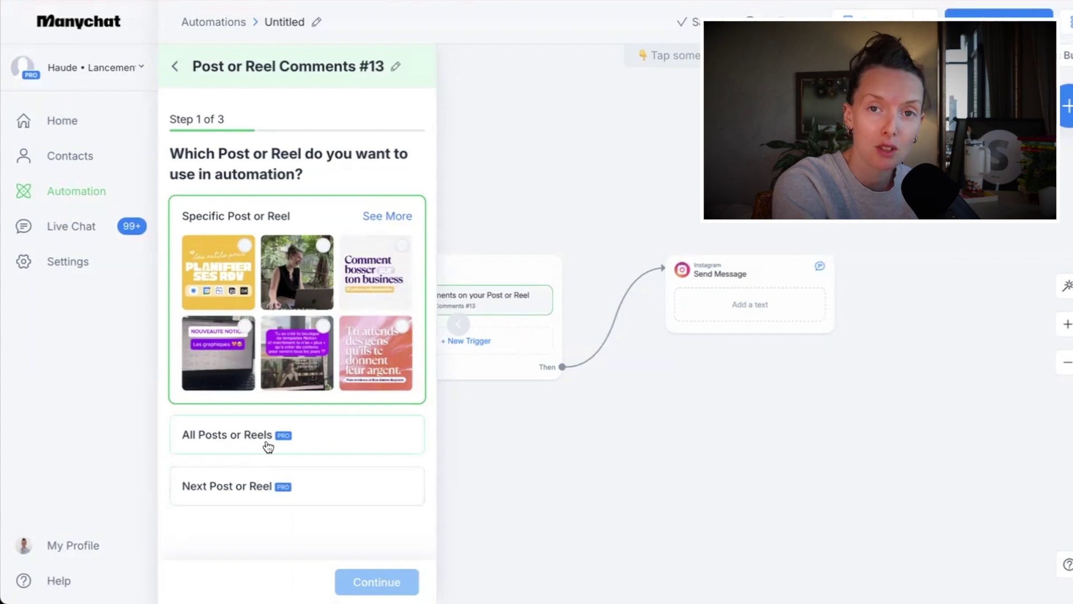
Step: Apply the comment trigger to all Posts or Reels and continue to the setup's second stage
left_click(319, 442)
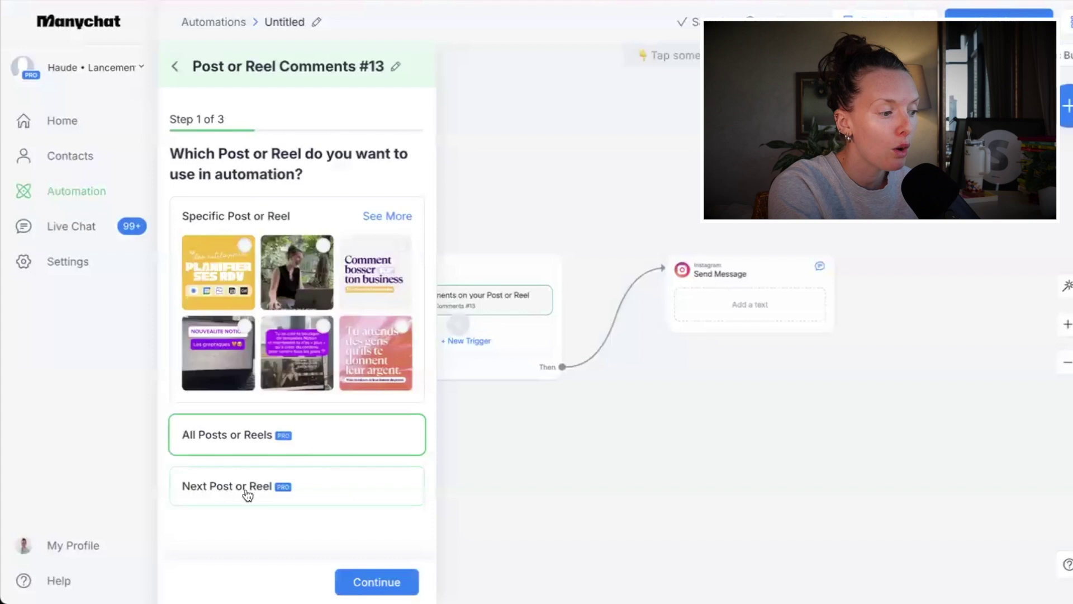
left_click(330, 492)
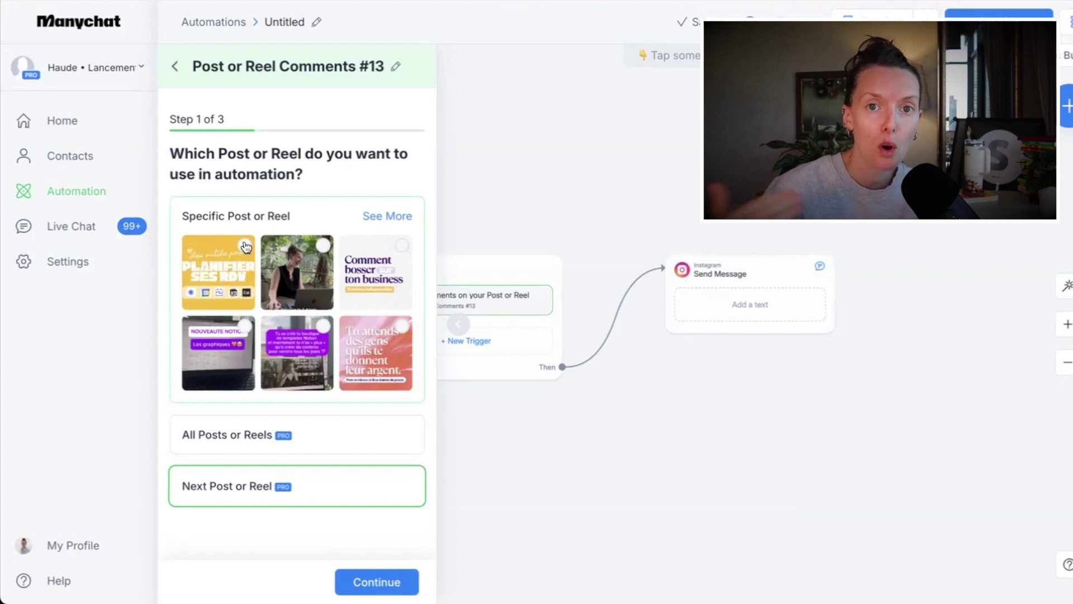
left_click(244, 264)
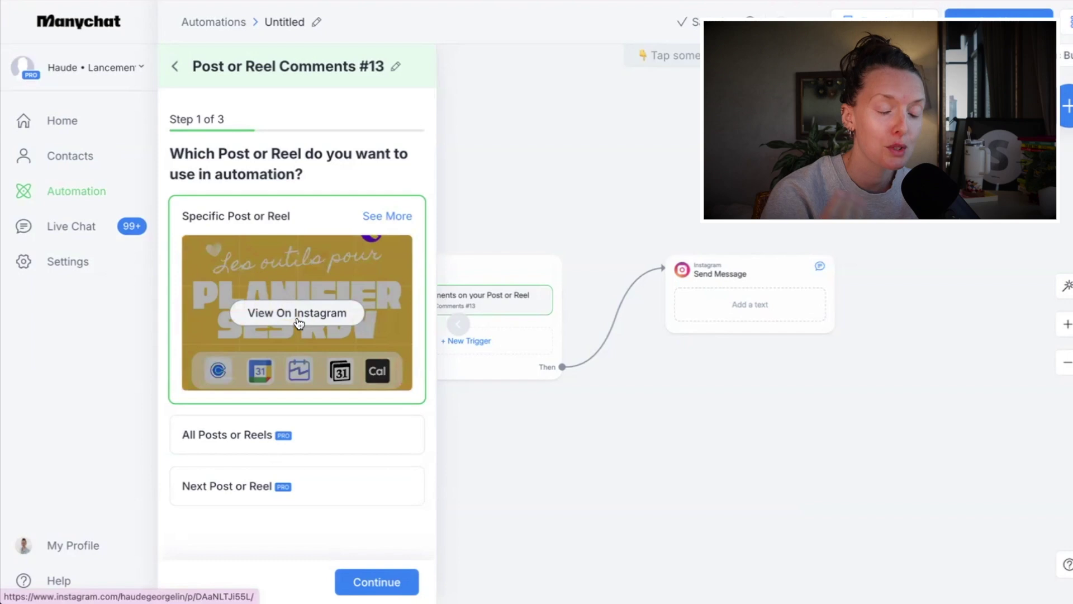
left_click(310, 443)
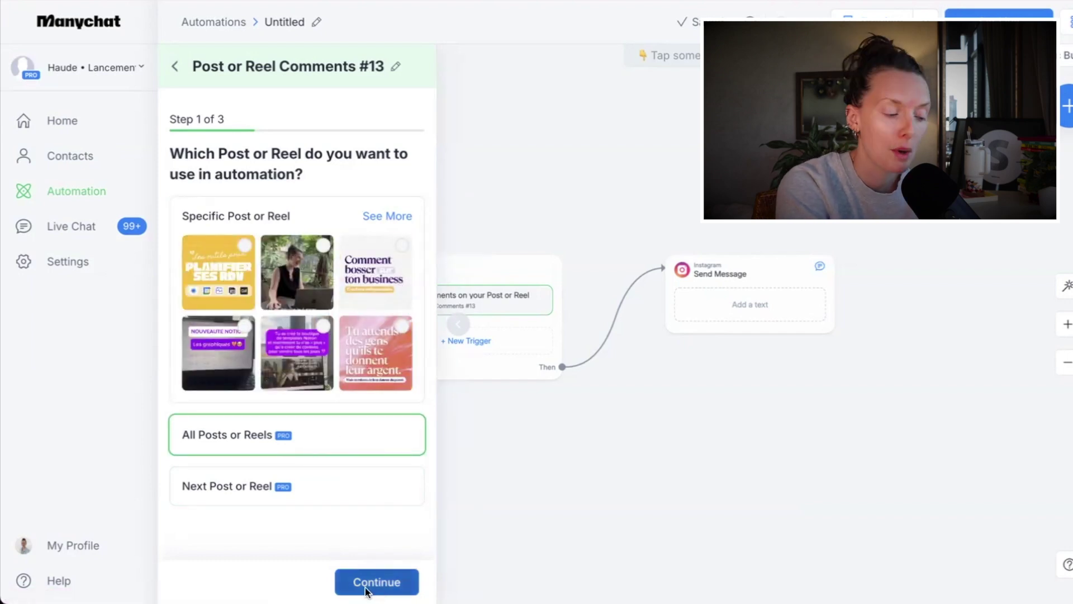
left_click(383, 583)
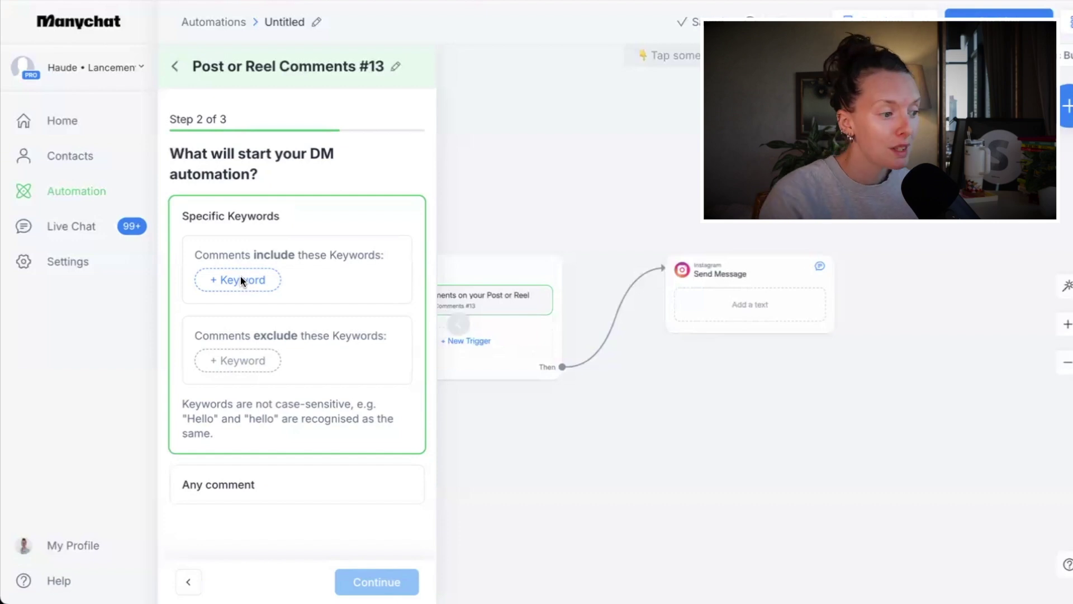
Step: Let any comment start the DM automation and continue to the public reply settings
left_click(240, 279)
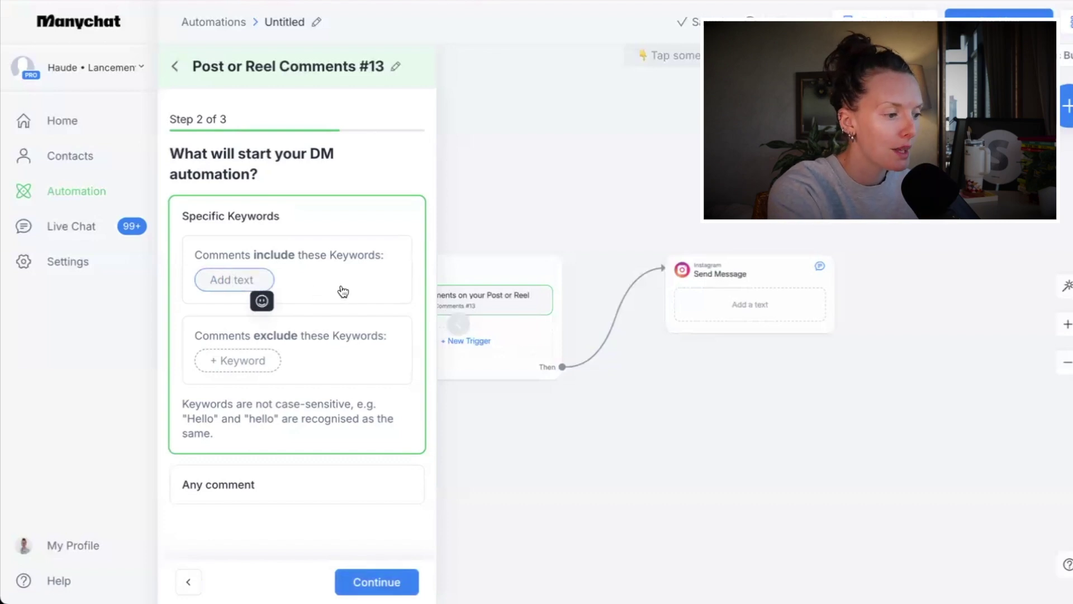
left_click(344, 292)
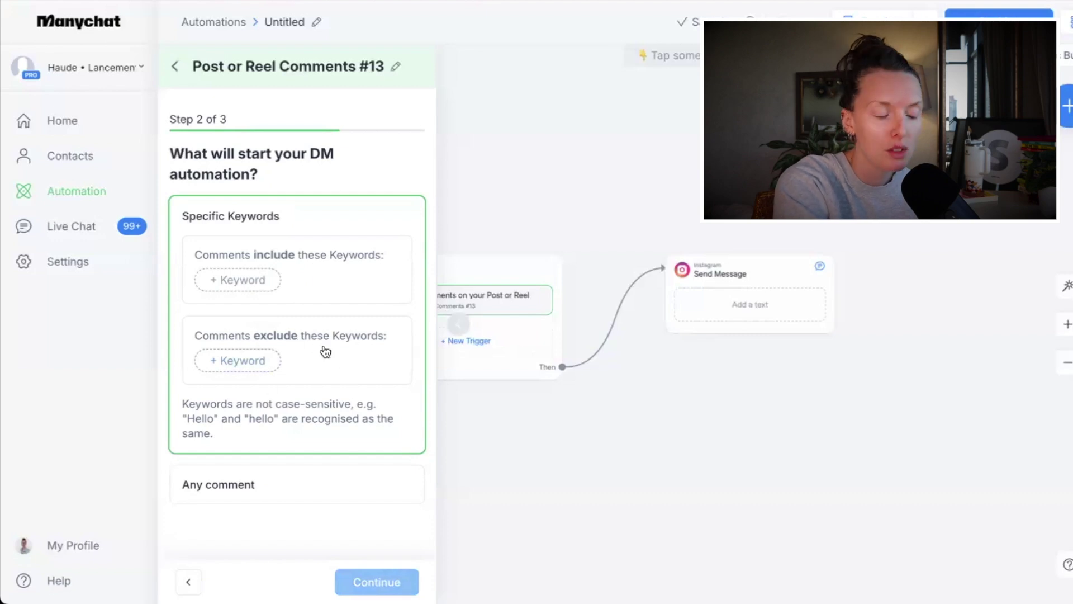
left_click(290, 484)
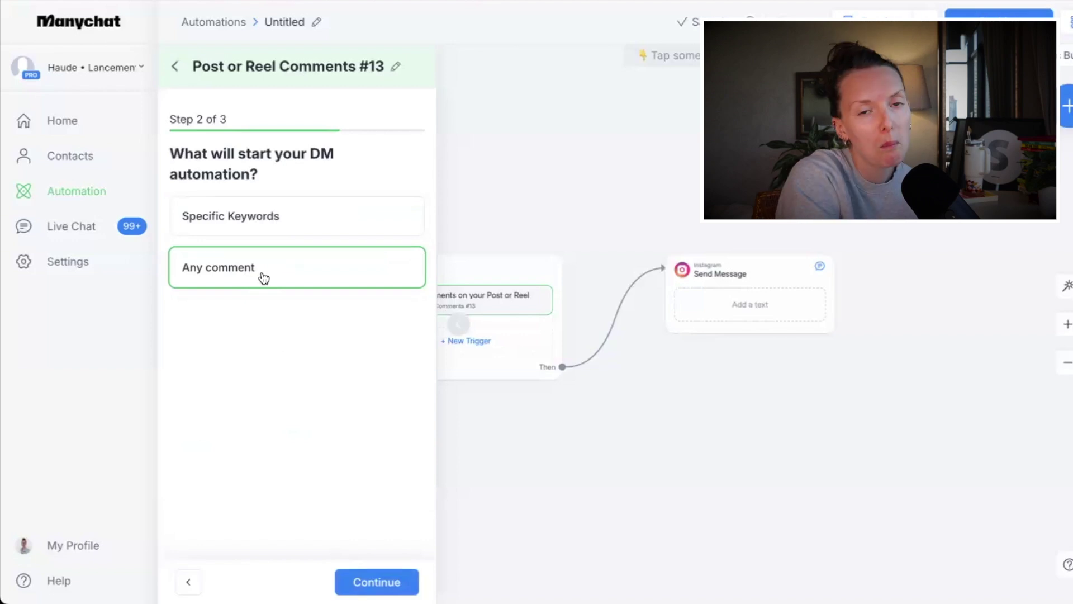
left_click(280, 222)
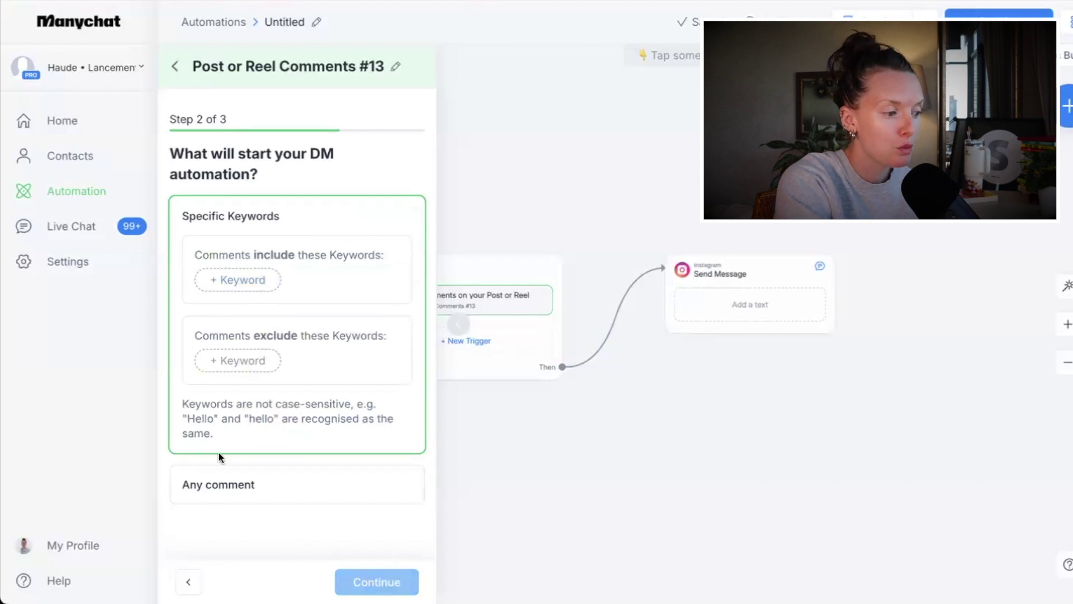
left_click(226, 483)
left_click(376, 582)
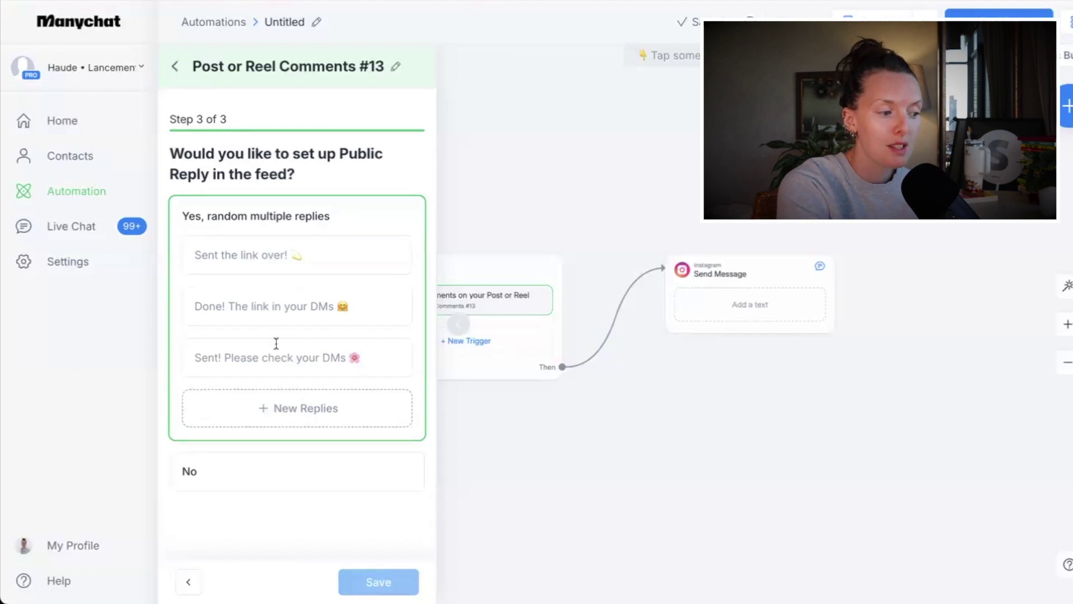
Step: Try the random multiple public replies option and add two extra reply fields
left_click(279, 480)
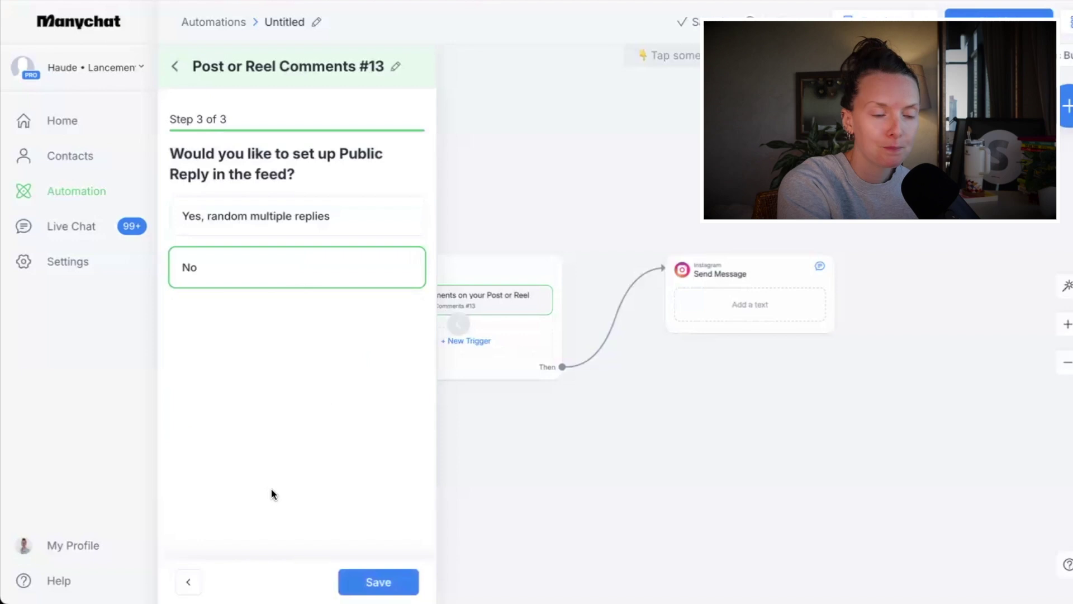
left_click(256, 216)
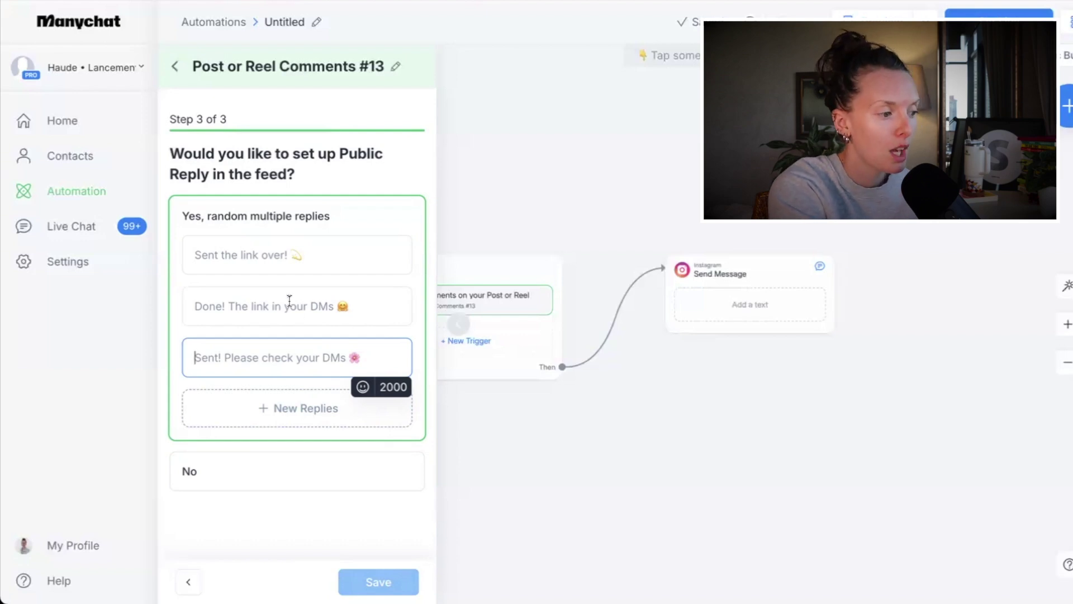
left_click(266, 256)
left_click(266, 305)
left_click(271, 364)
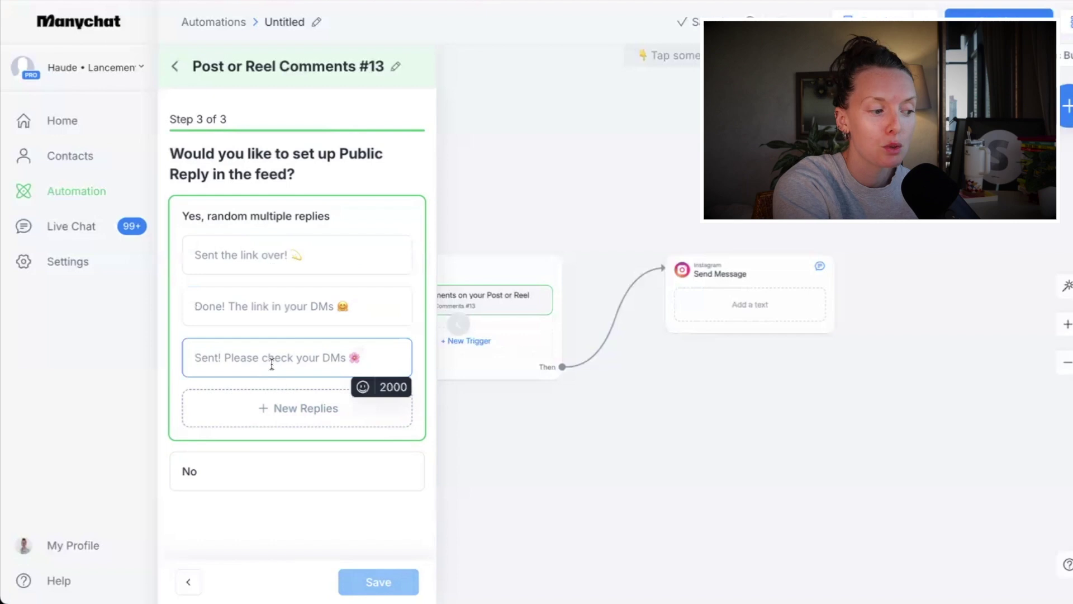
left_click(283, 412)
left_click(296, 470)
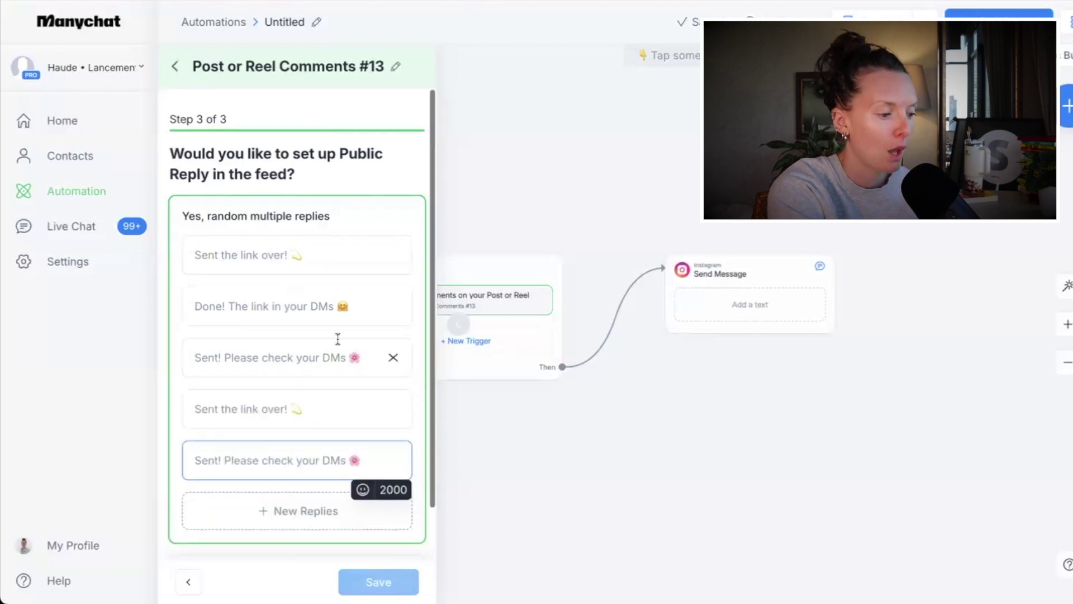
Step: Decline public replies in the feed, save the comment trigger and close its settings
scroll(264, 513, "down", 1)
left_click(263, 513)
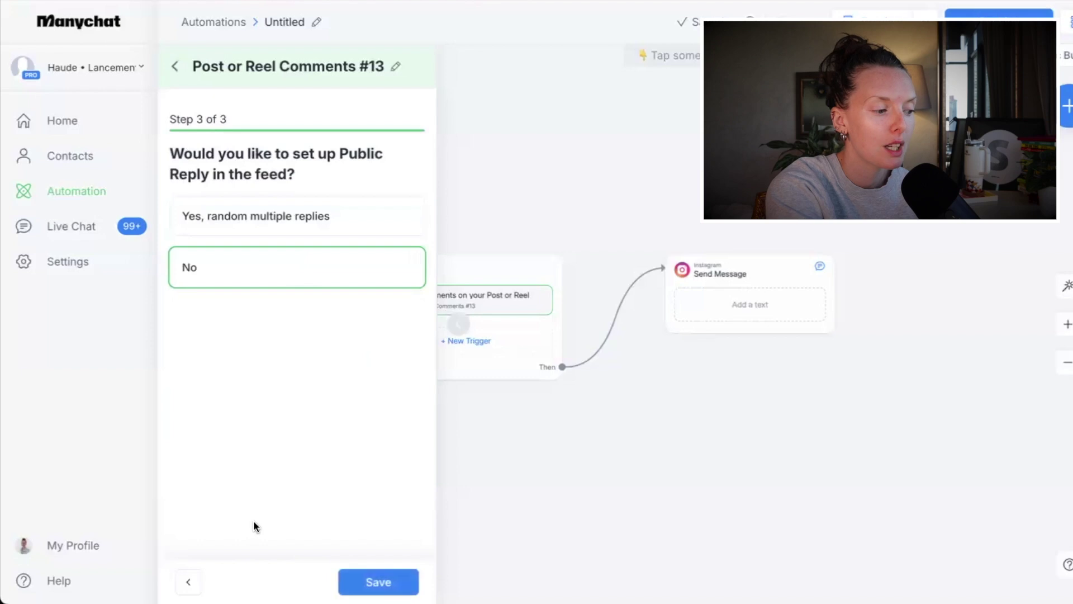
left_click(384, 581)
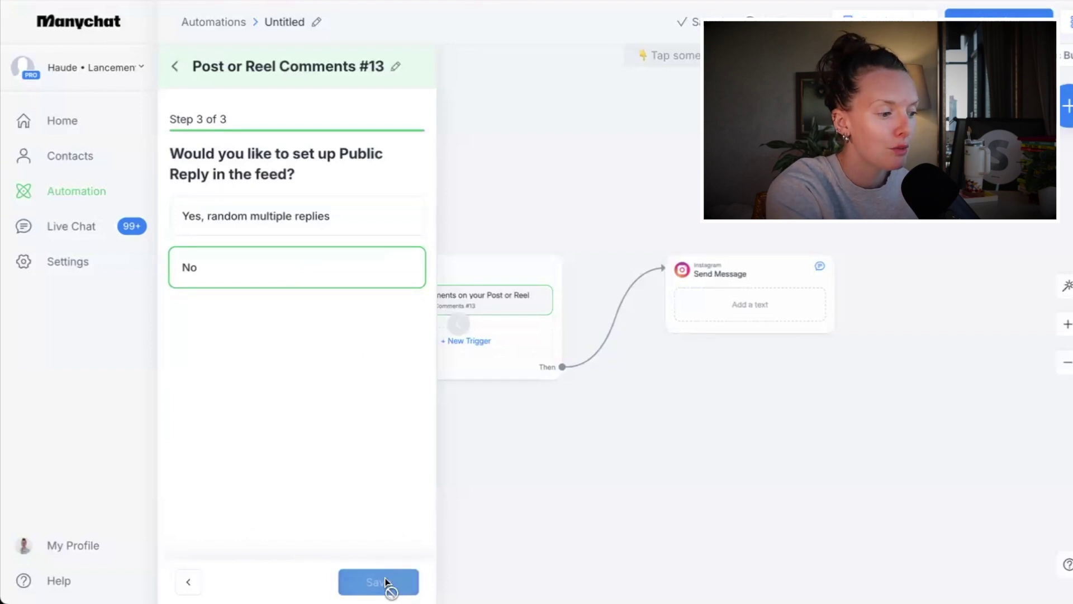
left_click(539, 405)
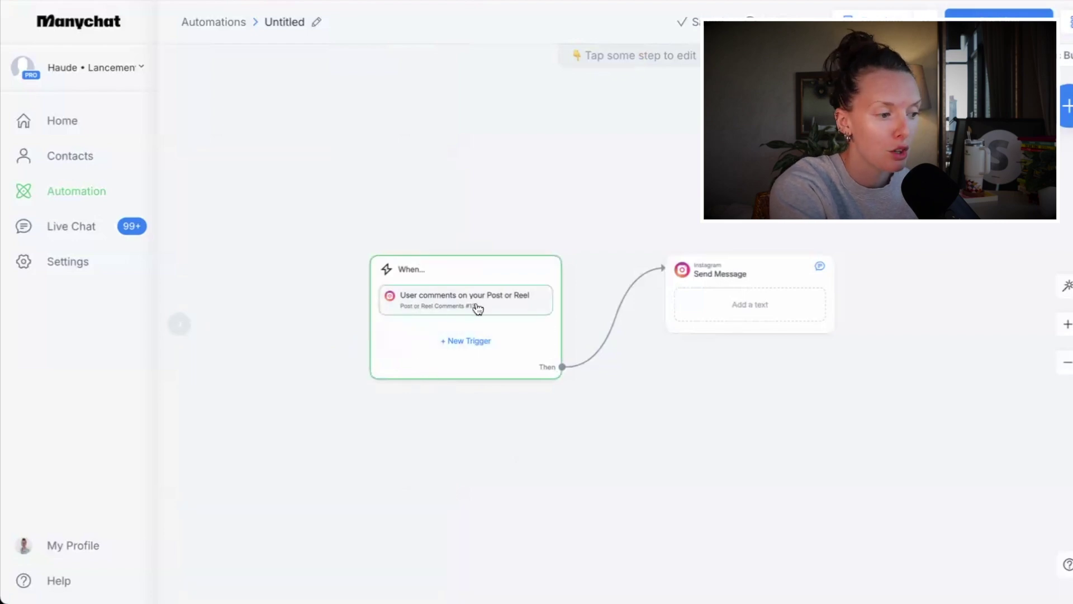
Step: Review the additional Instagram triggers available and the Post or Reel selection settings of the saved comment trigger
left_click(473, 349)
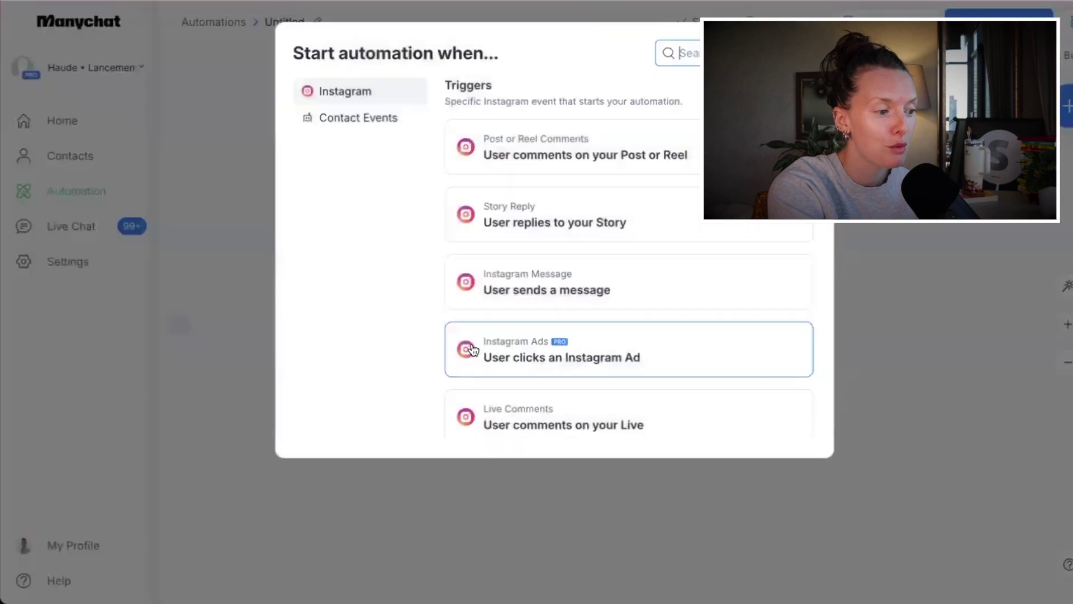
left_click(841, 468)
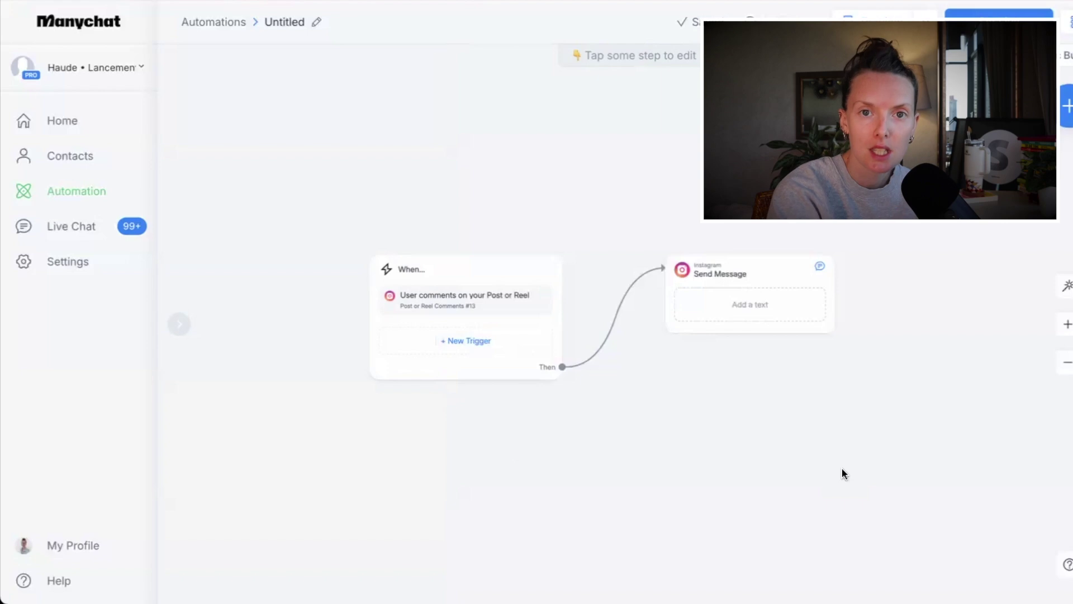
left_click(467, 301)
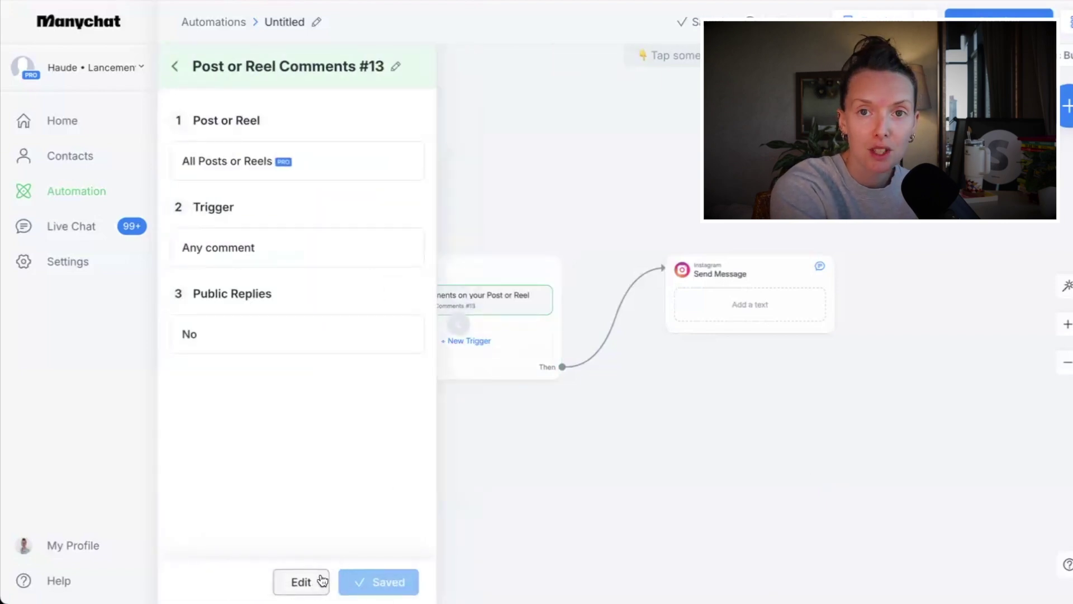
left_click(518, 217)
left_click(479, 302)
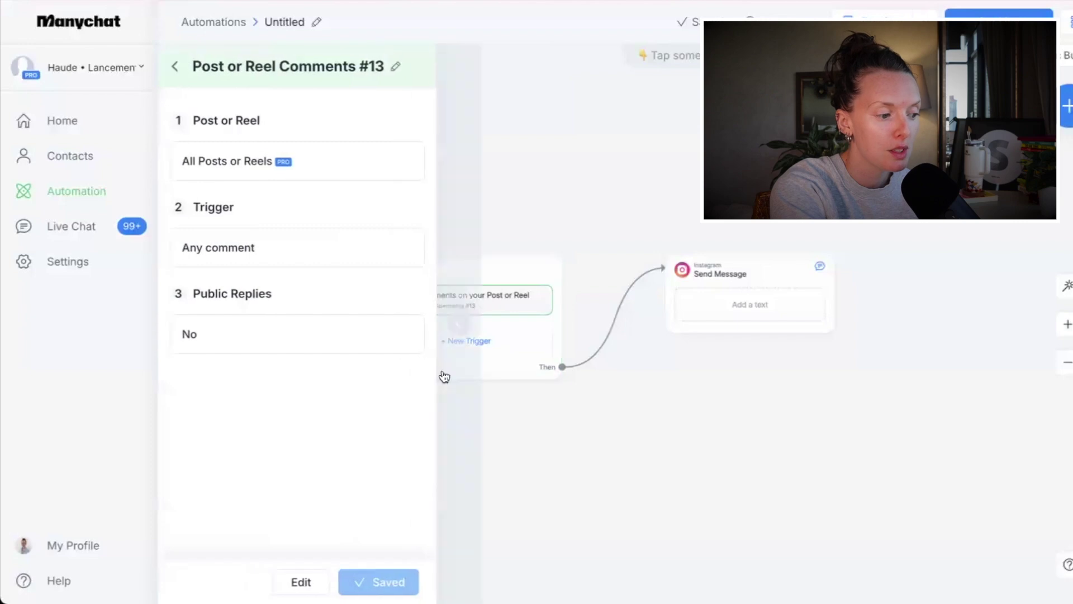
left_click(306, 586)
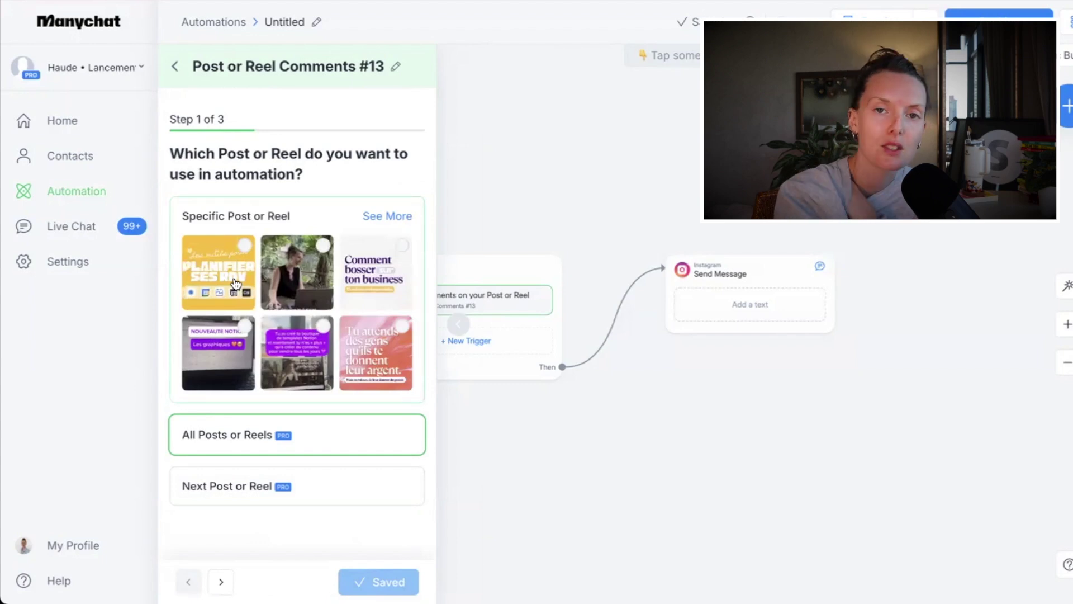
left_click(572, 450)
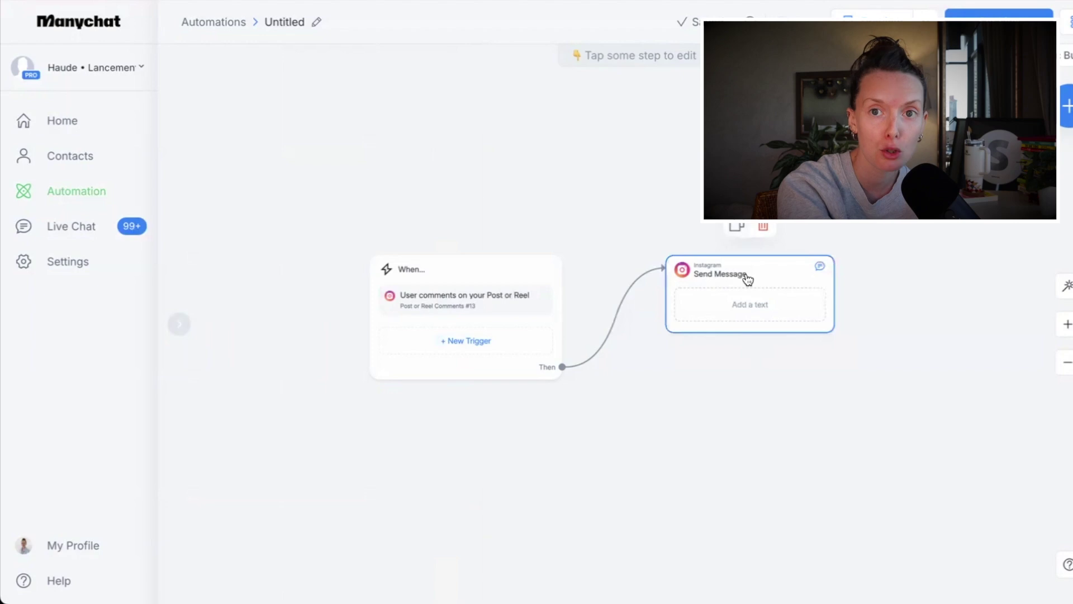
Step: Replace the Send Message step with a new Instagram message containing the text "texte"
left_click(763, 226)
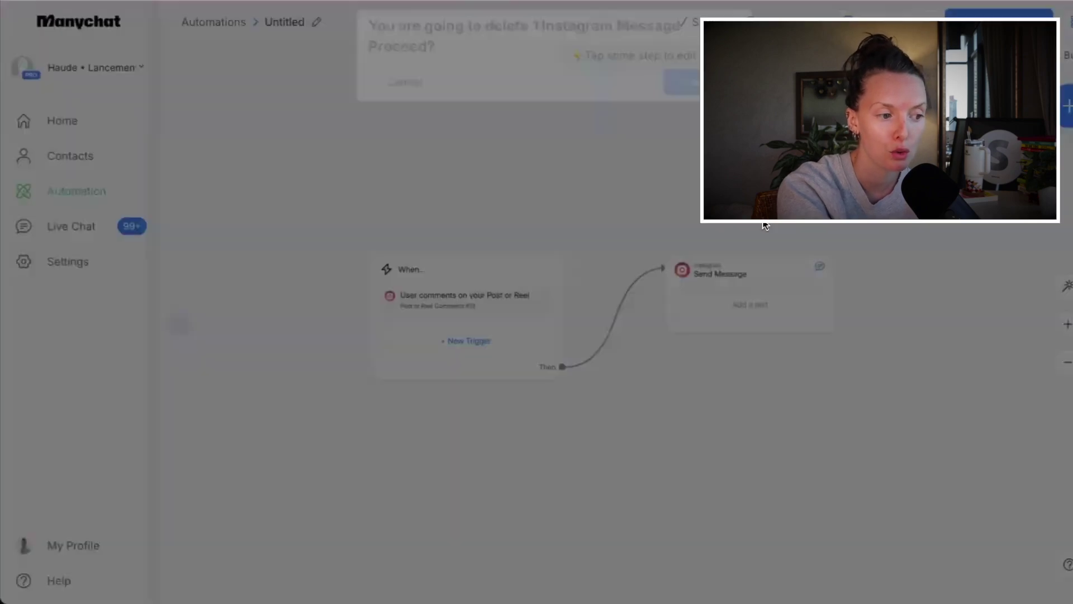
left_click(690, 95)
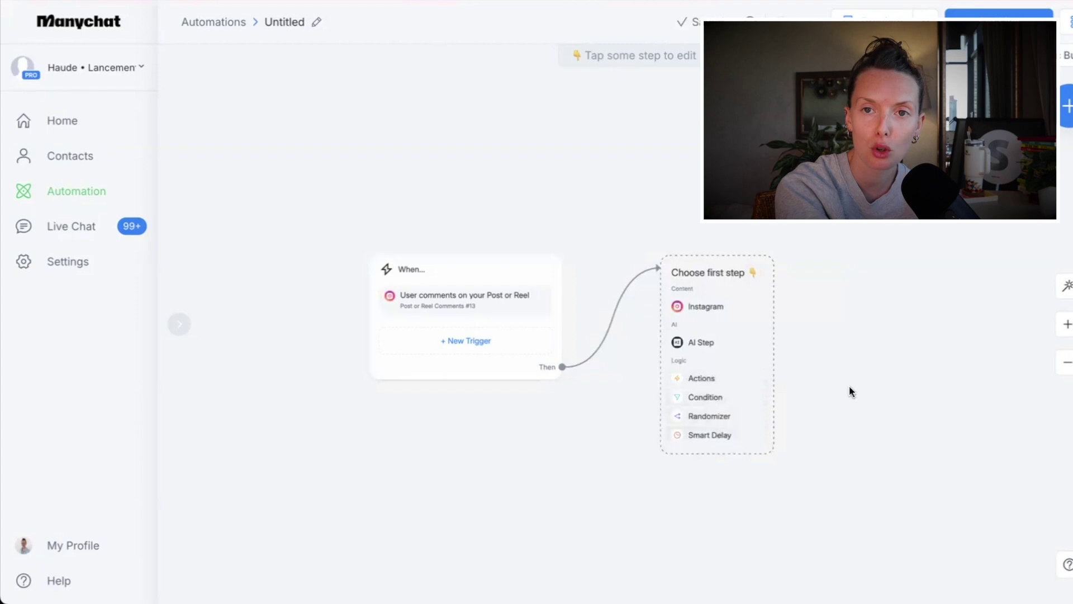
left_click(713, 309)
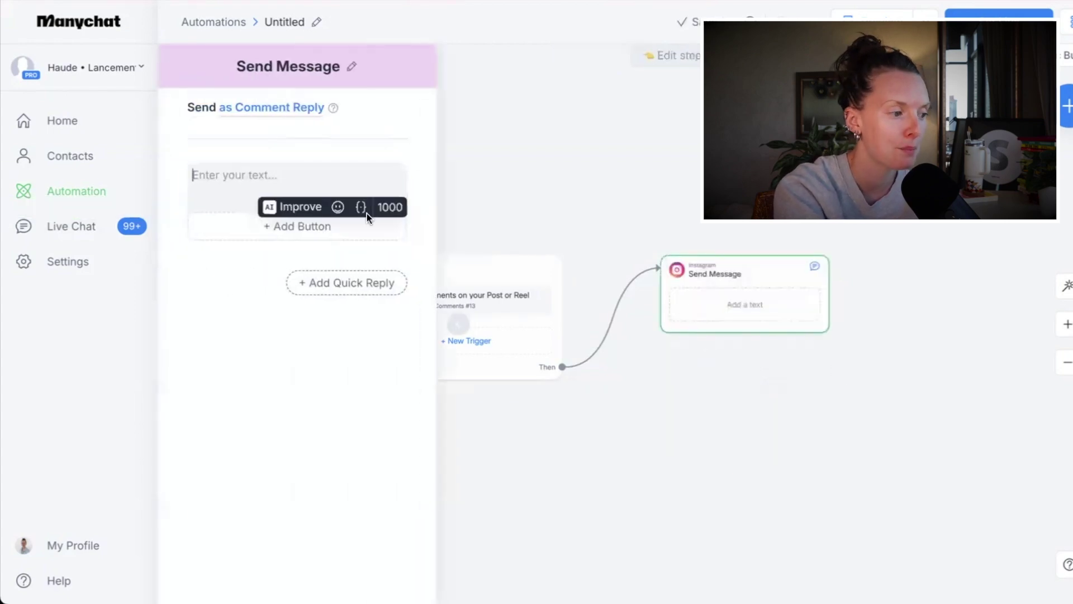
mouse_move(386, 235)
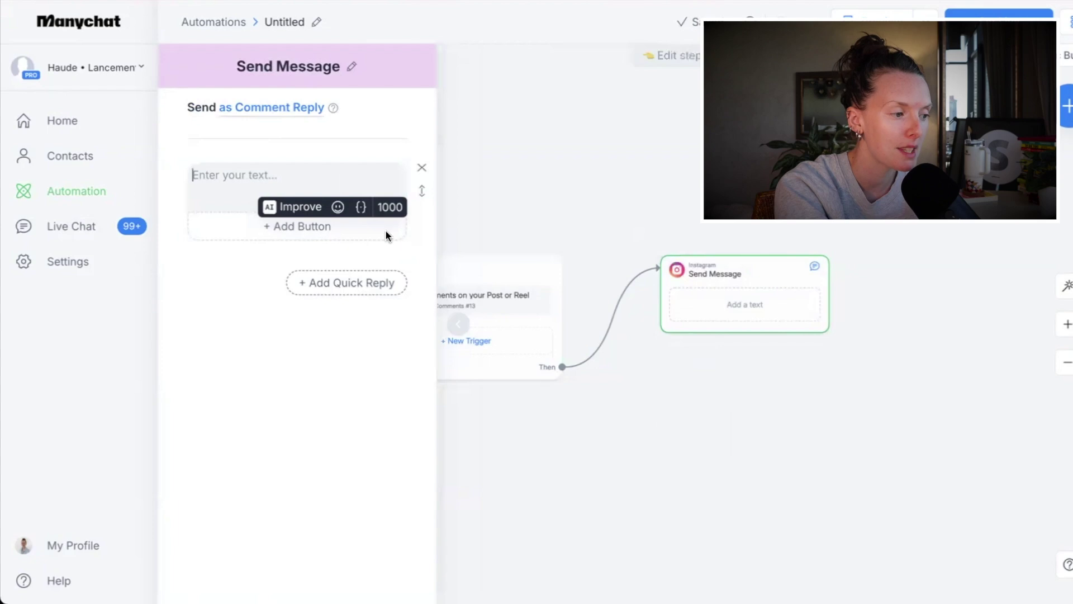
left_click(236, 175)
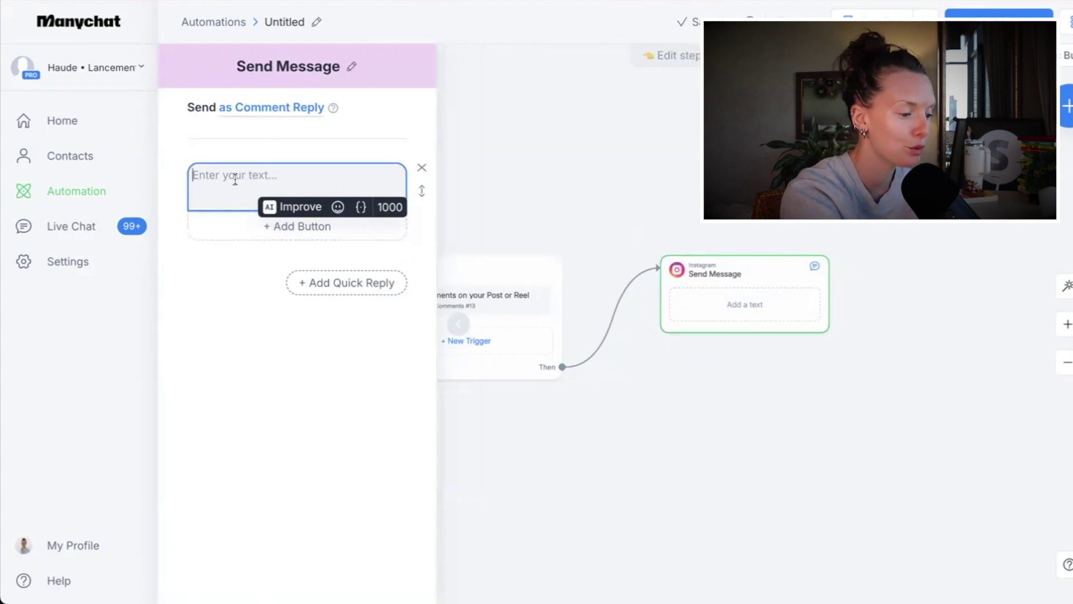
type("texte")
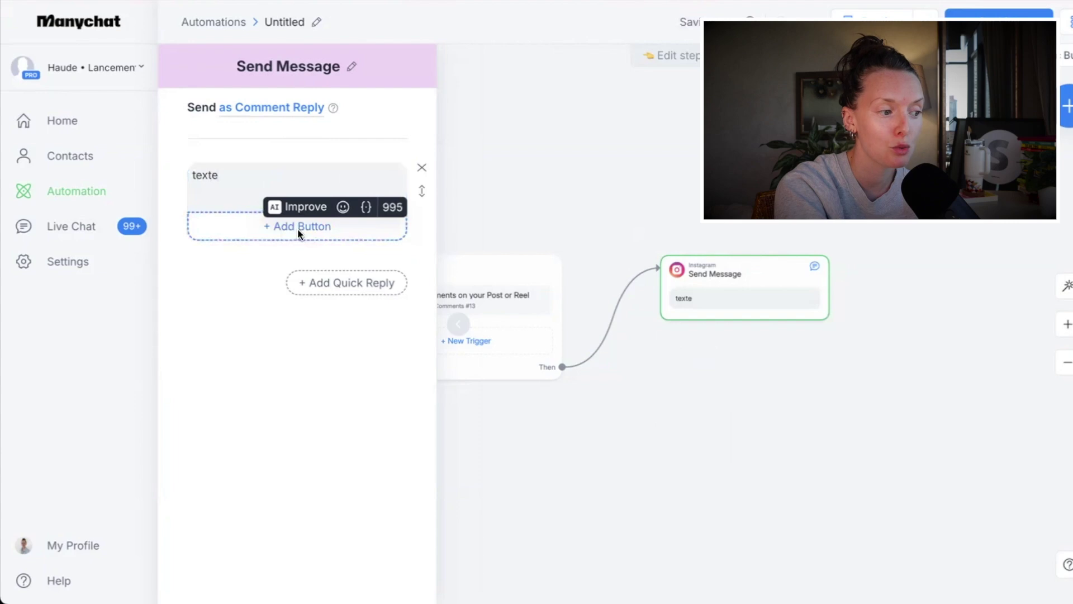
Step: Add a button to the message that opens a website, with "hh" as its URL
left_click(298, 232)
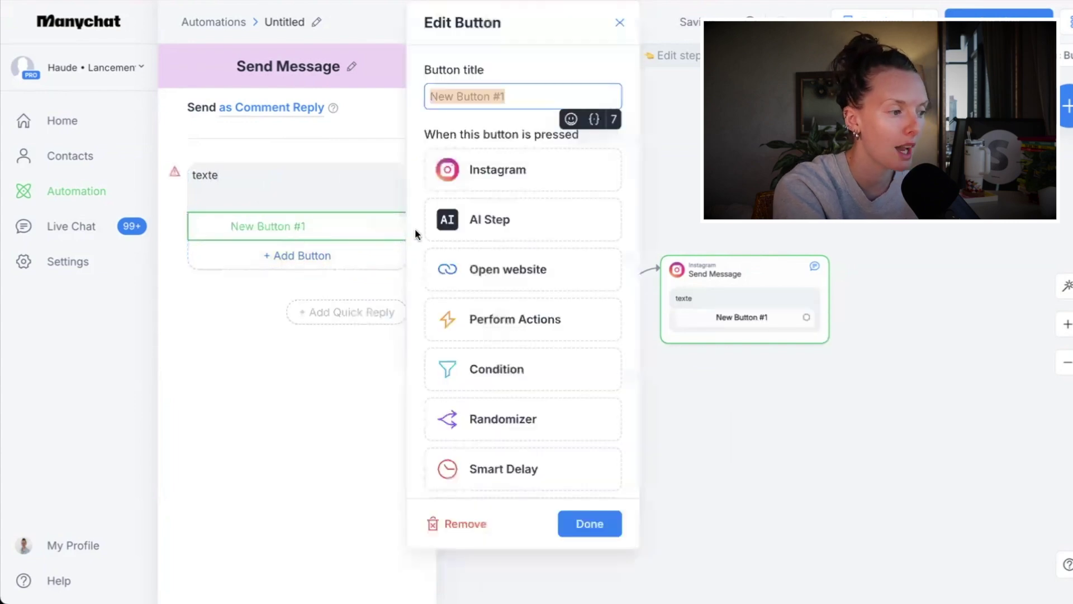
left_click(501, 137)
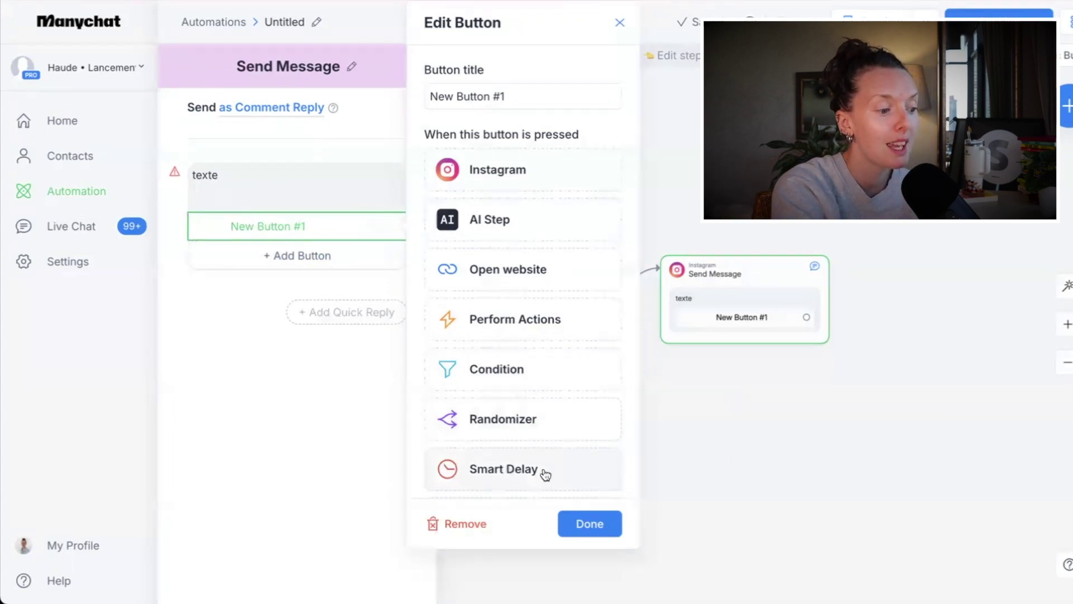
scroll(546, 472, "down", 3)
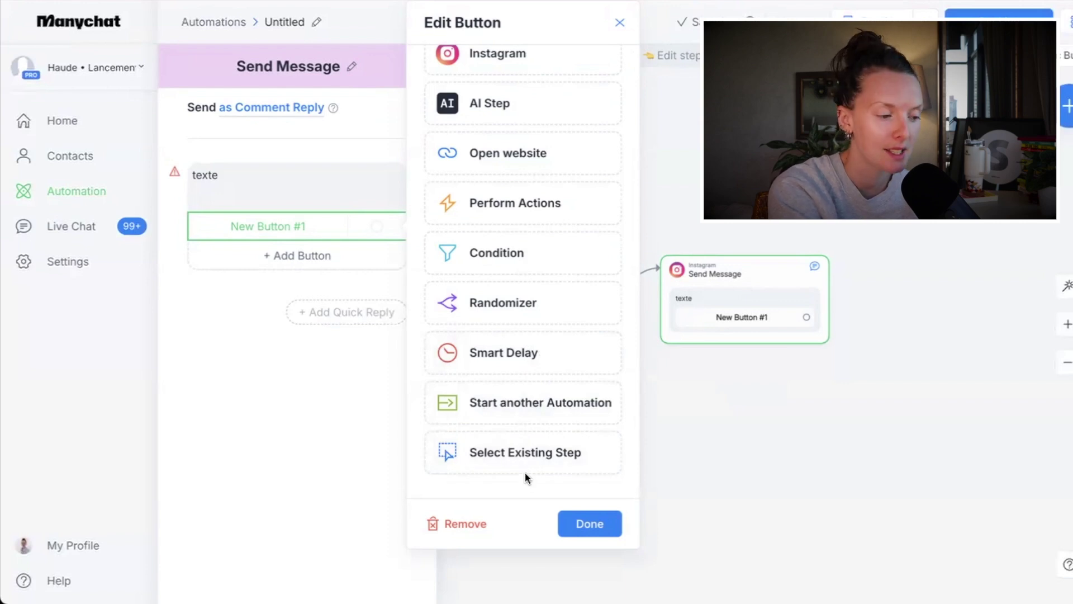
scroll(527, 412, "up", 2)
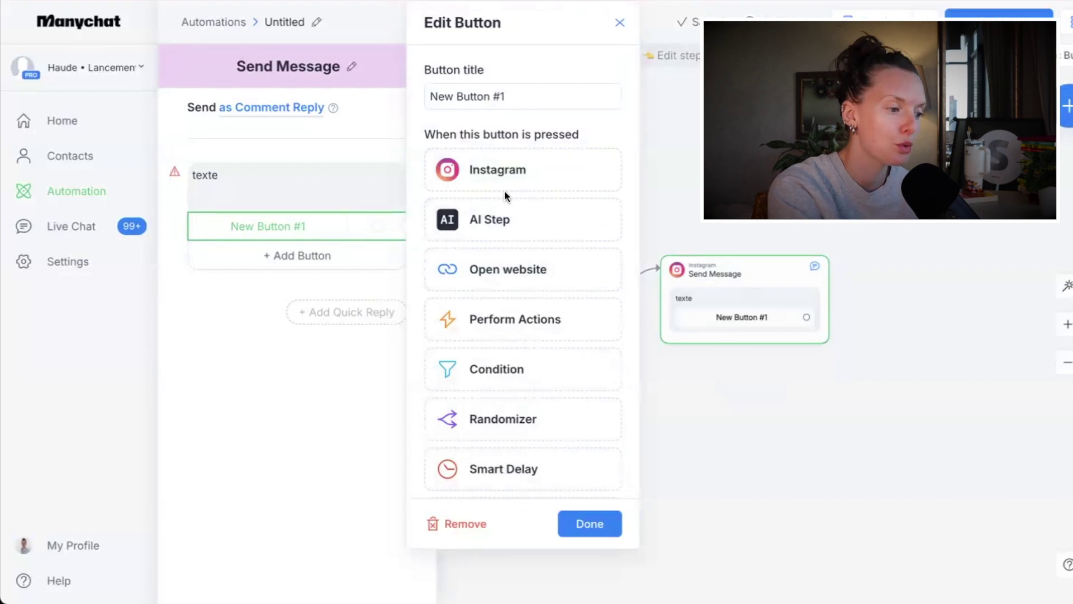
left_click(516, 277)
left_click(498, 307)
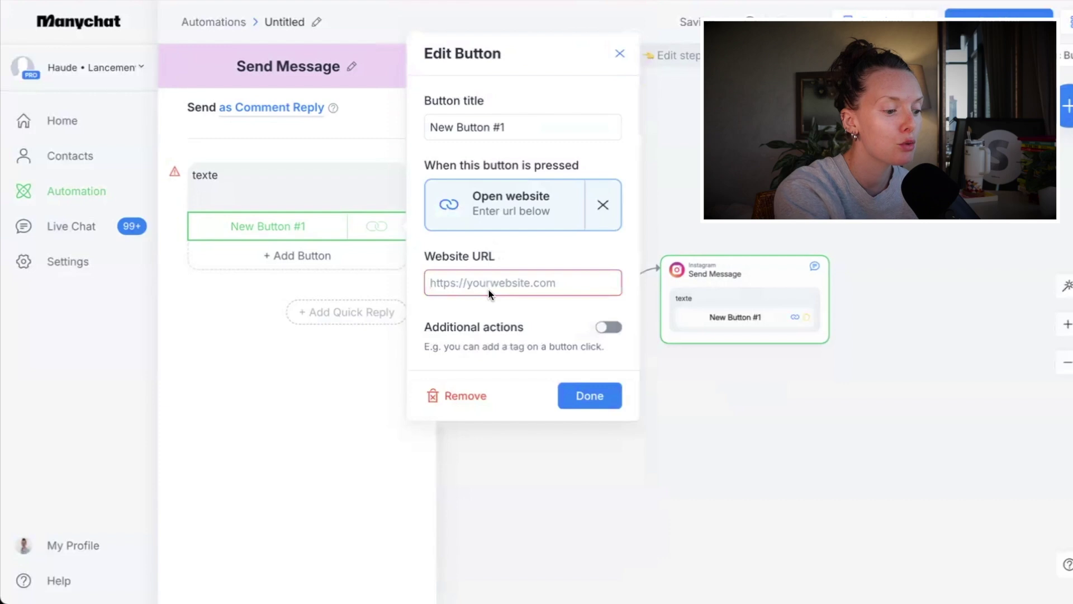
left_click(488, 289)
type("hh")
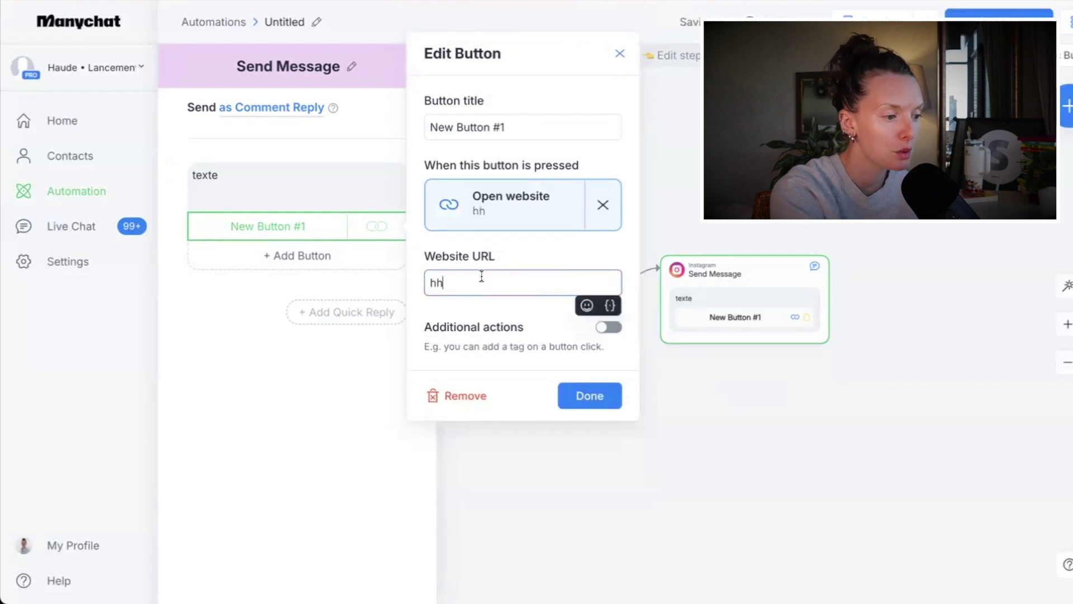
left_click(591, 398)
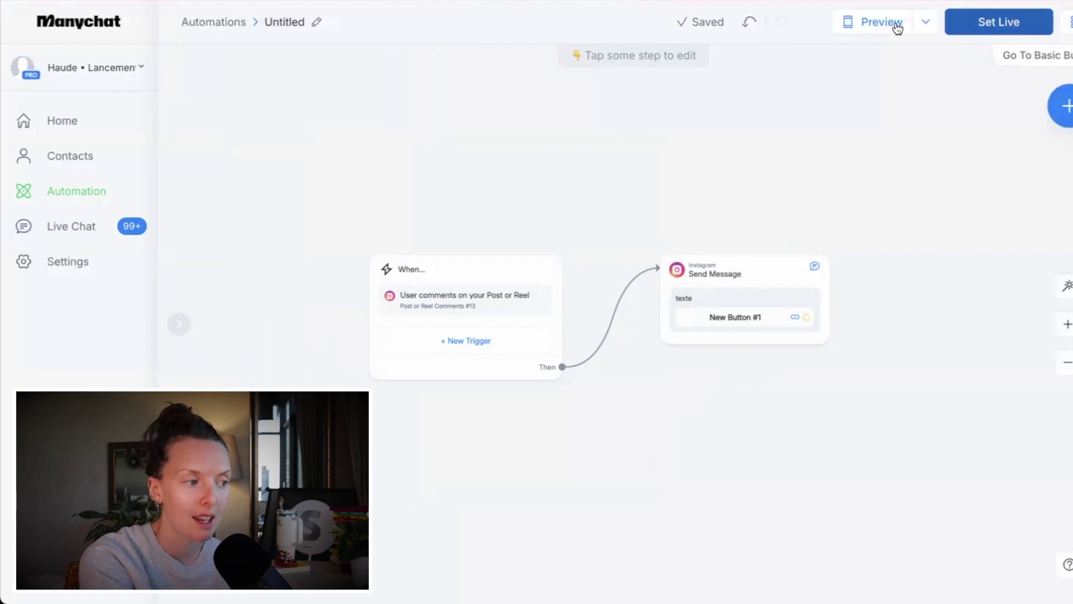
Step: Rename the untitled automation as "titre"
left_click(285, 22)
type("t")
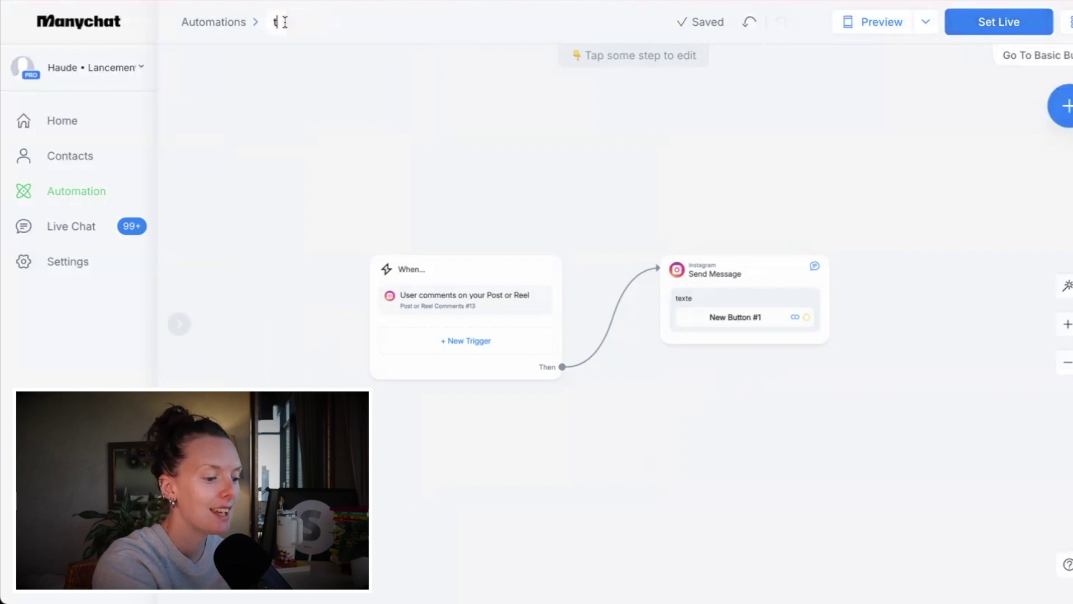
type("itre")
left_click(351, 143)
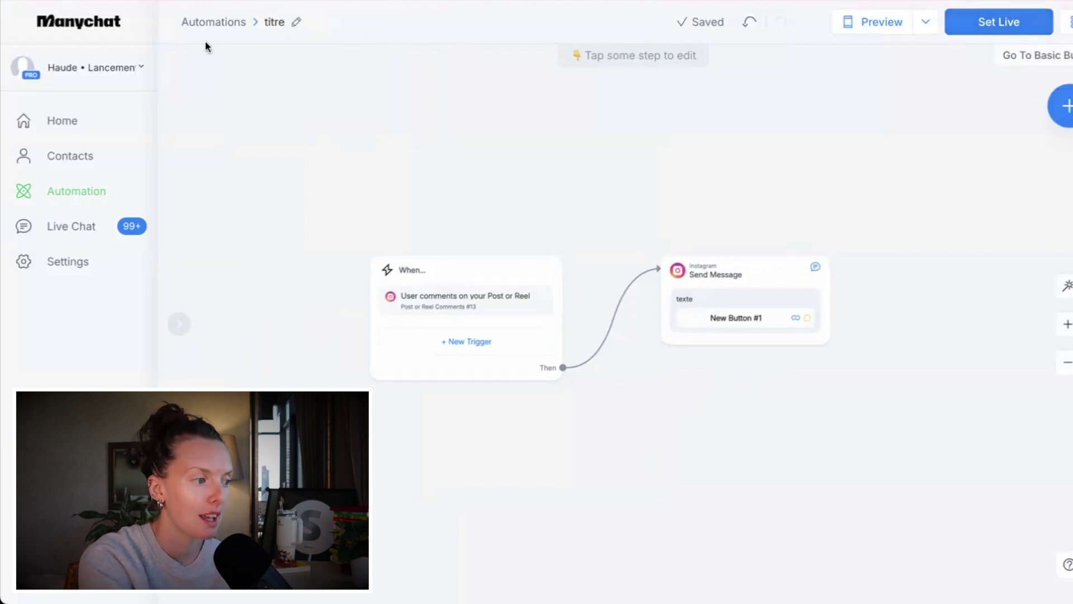
Step: Find the titre automation in the automations list, reopen it and set it live
left_click(220, 25)
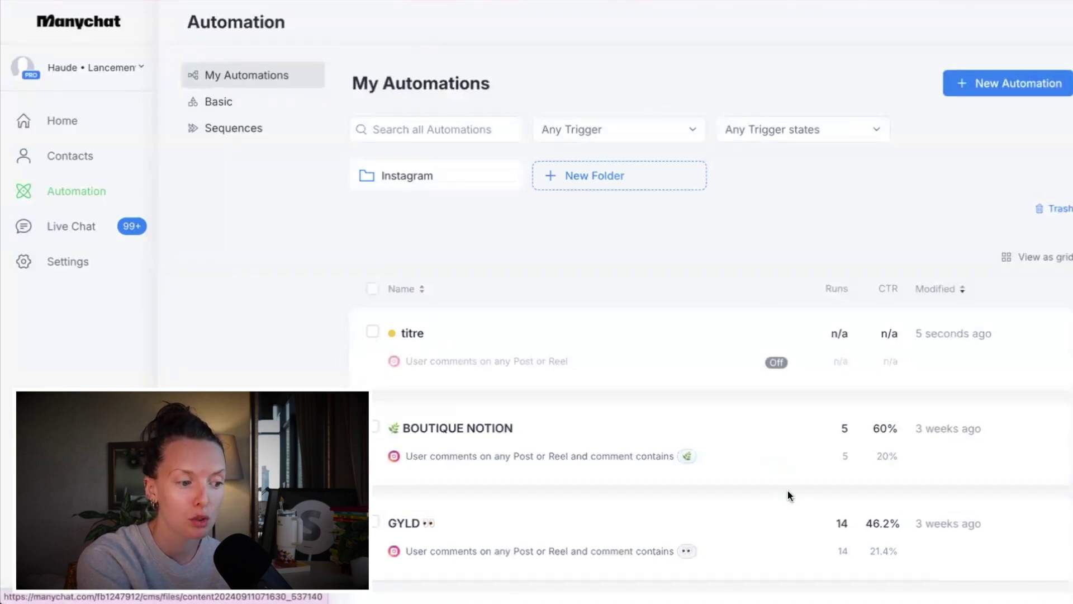
scroll(787, 486, "down", 1)
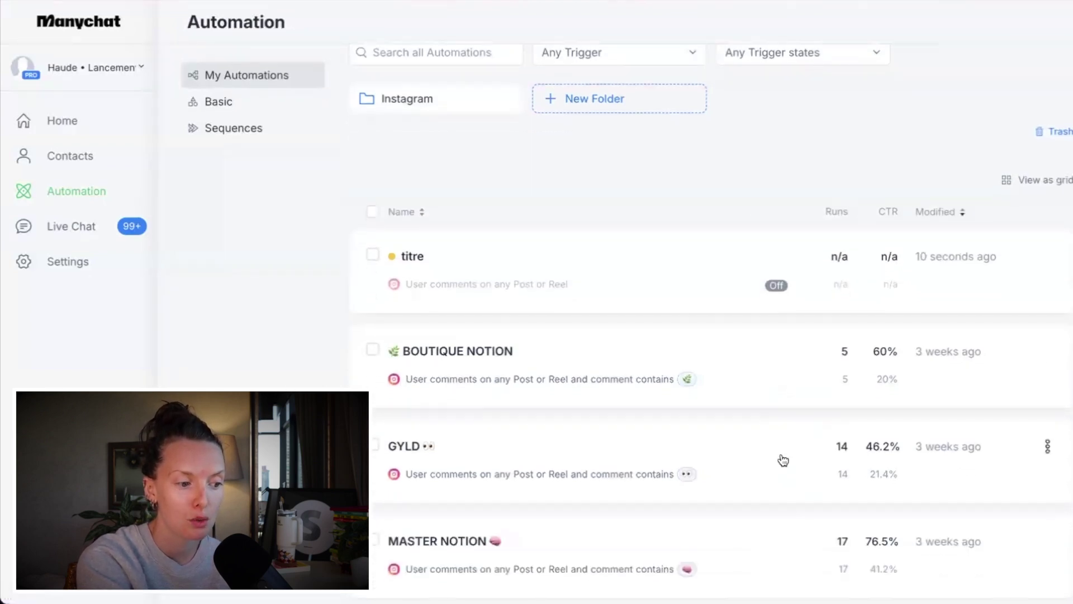
left_click(410, 255)
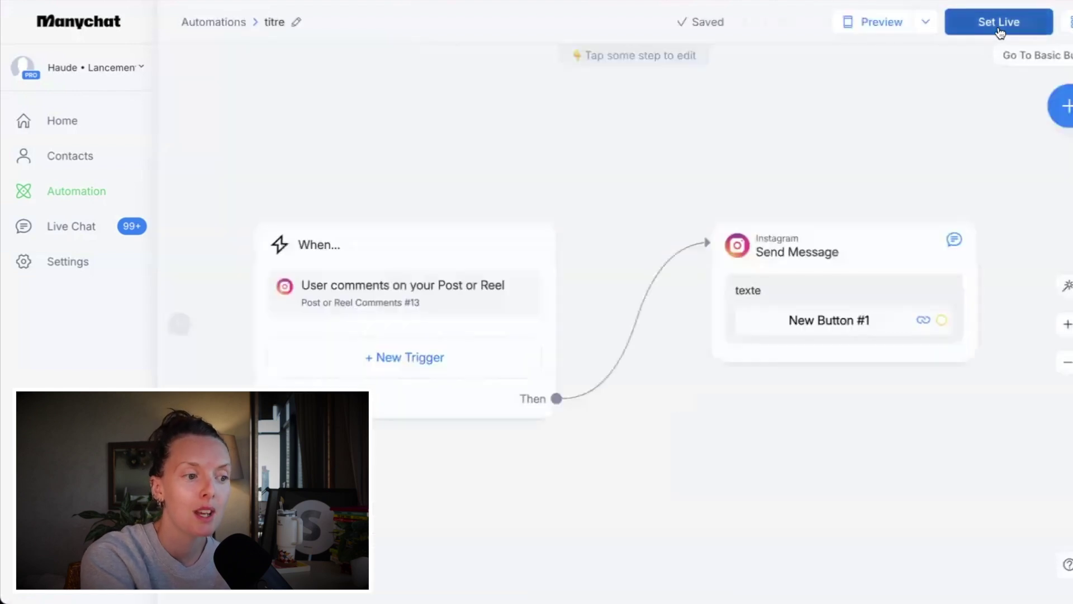
left_click(1015, 28)
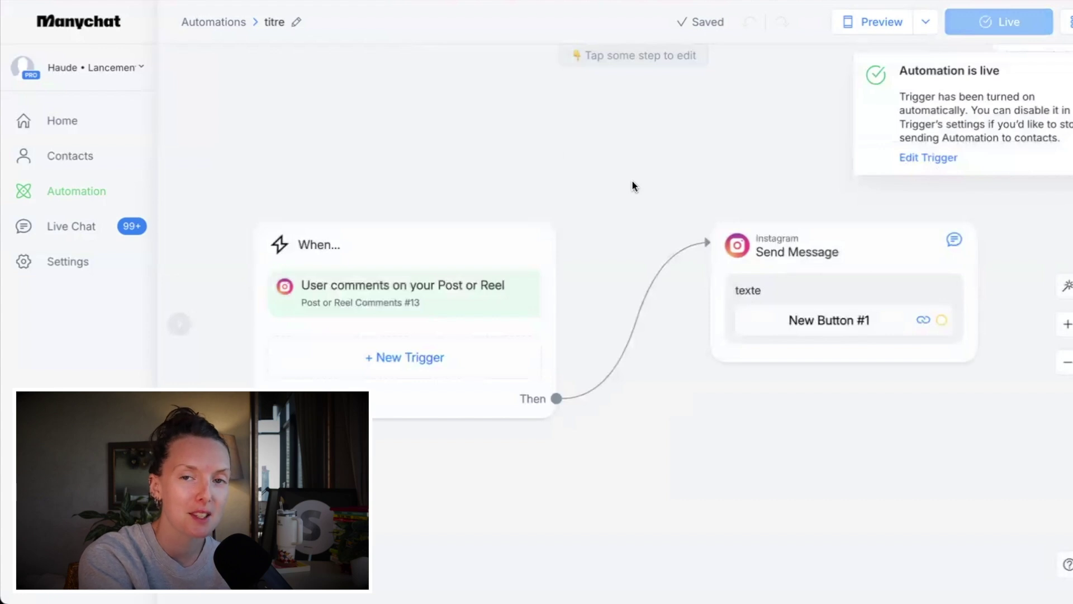
Step: Delete the titre automation from the automations list and open the FORMATION NOTION automation
left_click(219, 22)
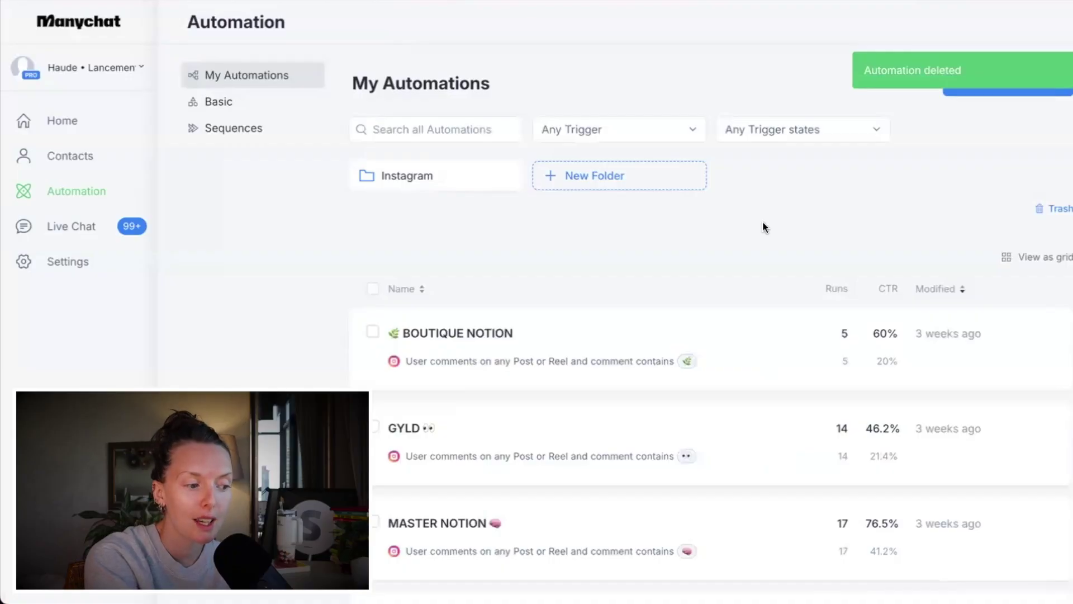
scroll(765, 226, "down", 6)
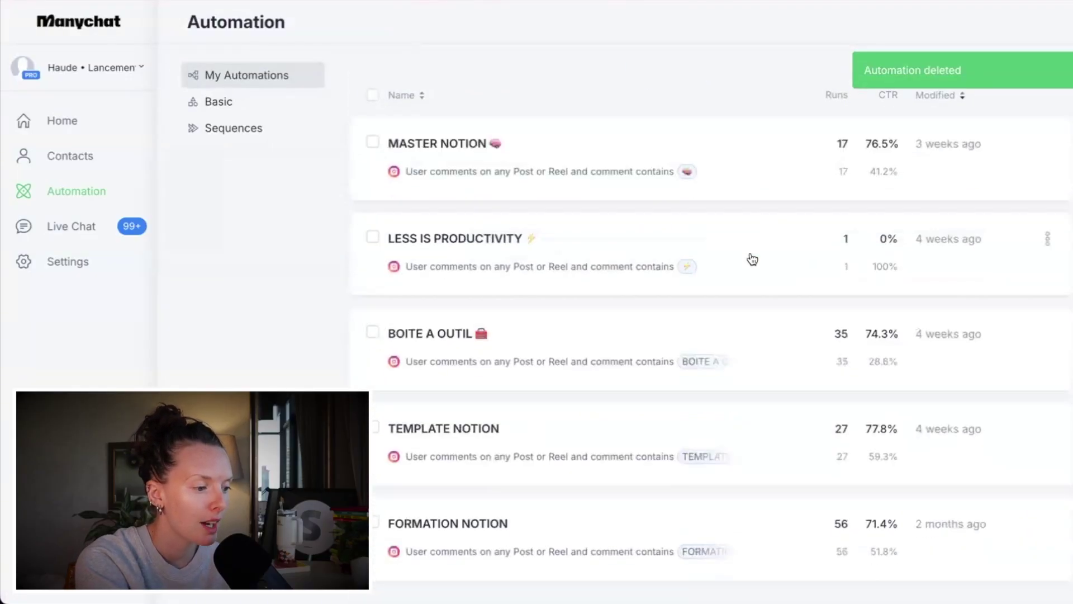
left_click(513, 531)
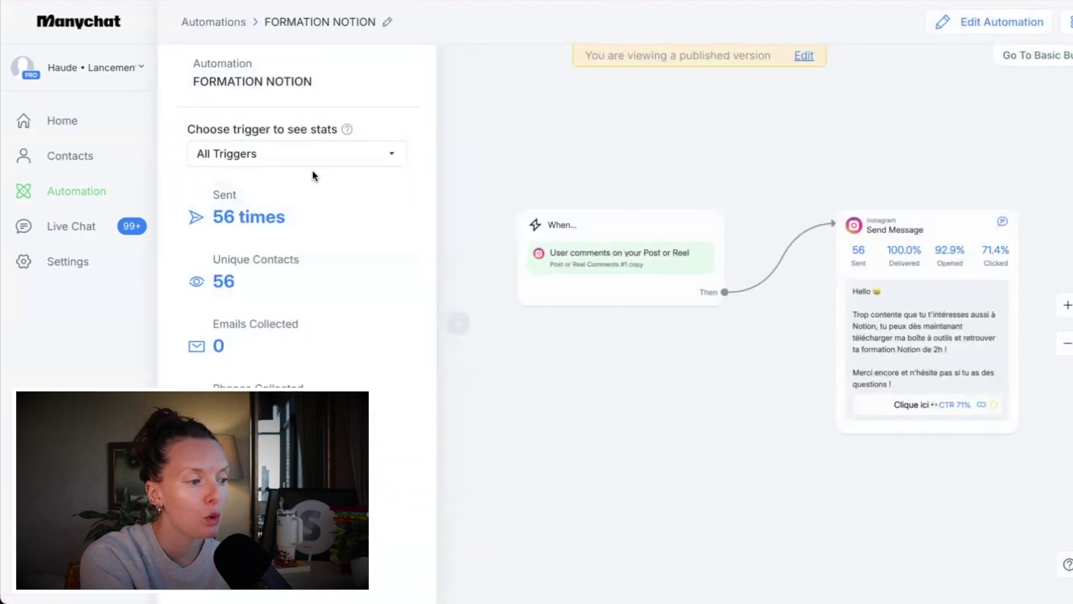
Step: Examine the trigger choices for the statistics and the message's sent, delivered, opened and clicked figures
left_click(398, 163)
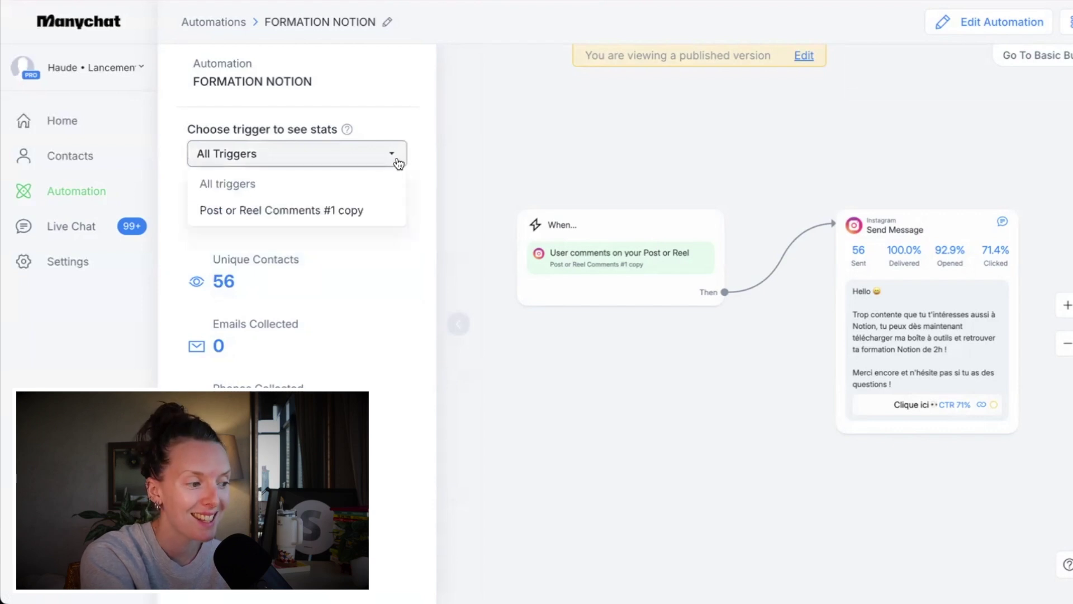
left_click(501, 148)
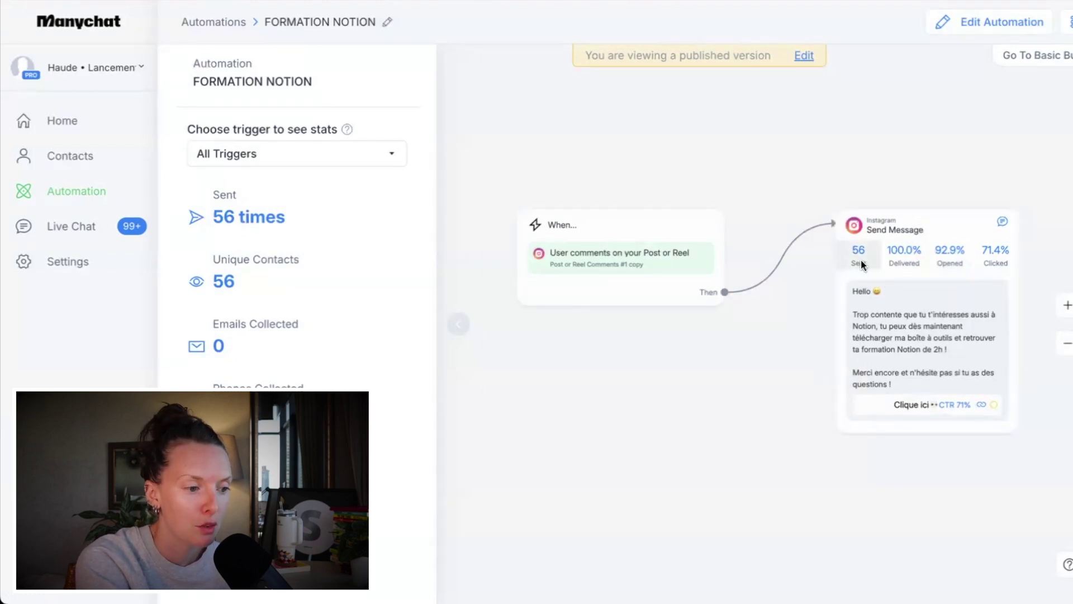
mouse_move(903, 257)
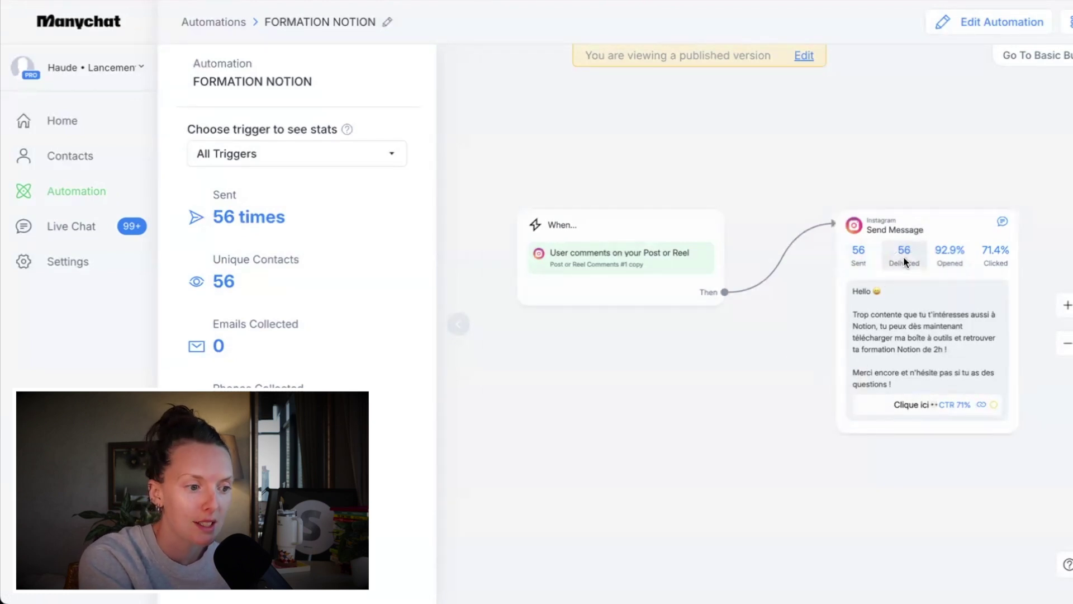
mouse_move(949, 260)
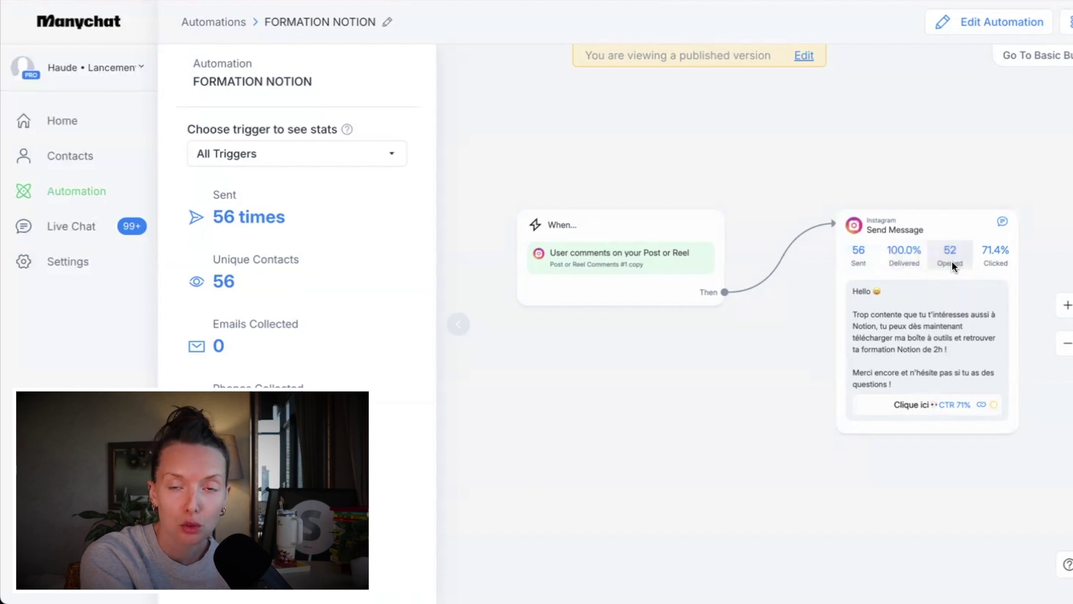
mouse_move(1016, 266)
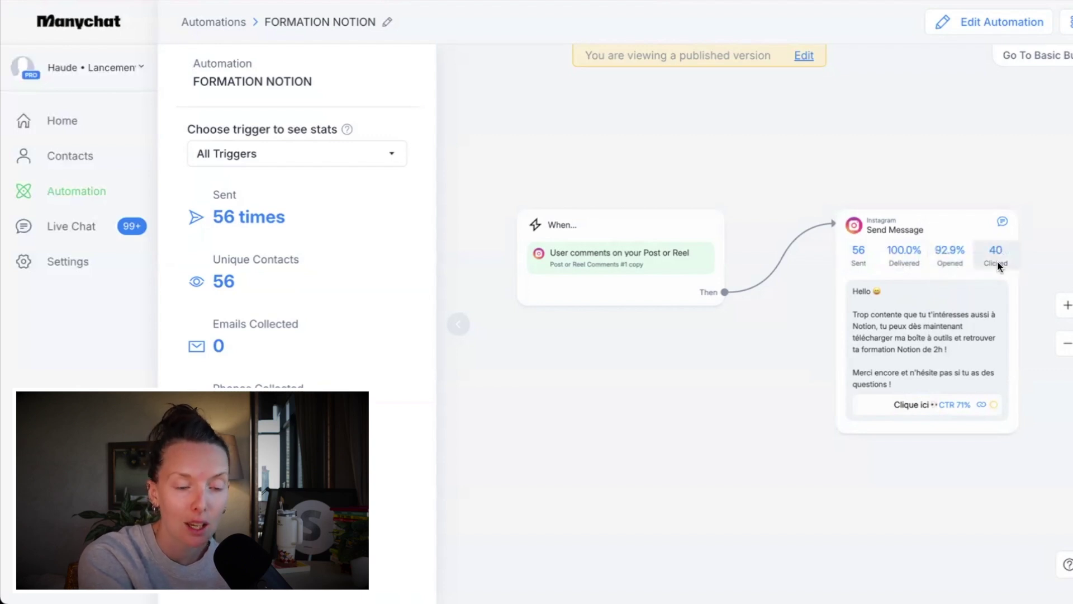